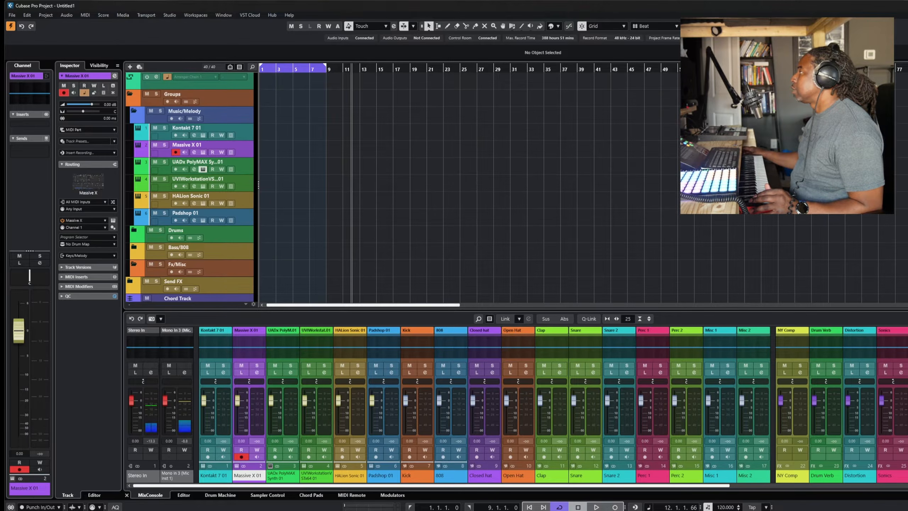
Set the project tempo to 130 BPM.
key("ctrl+alt+r")
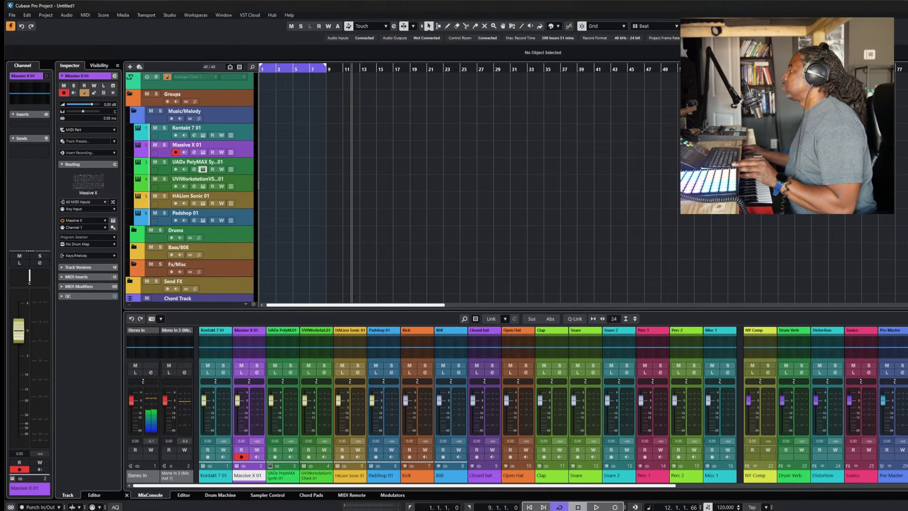
double_click(732, 507)
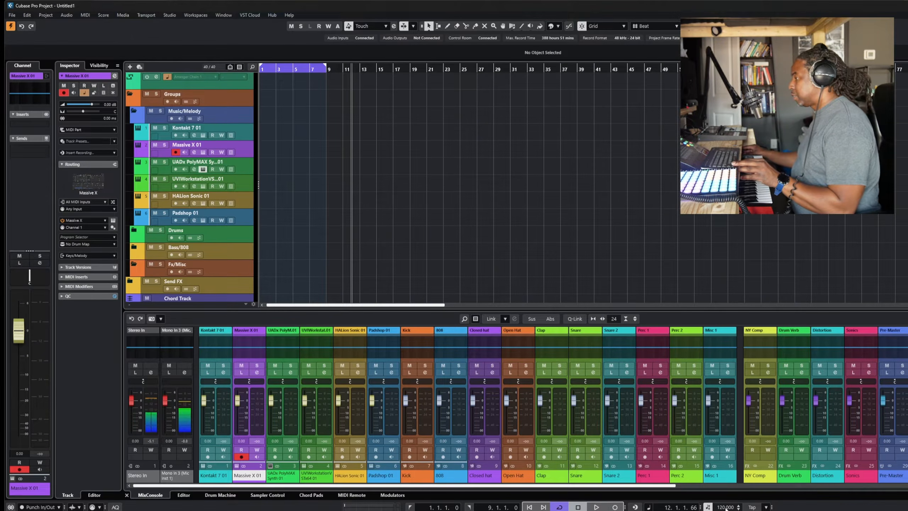
type("13")
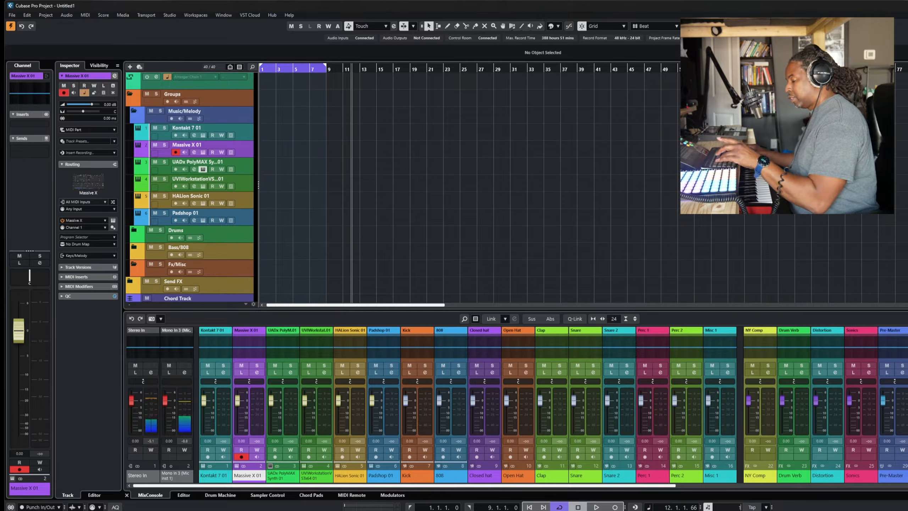
type("0")
key("Return")
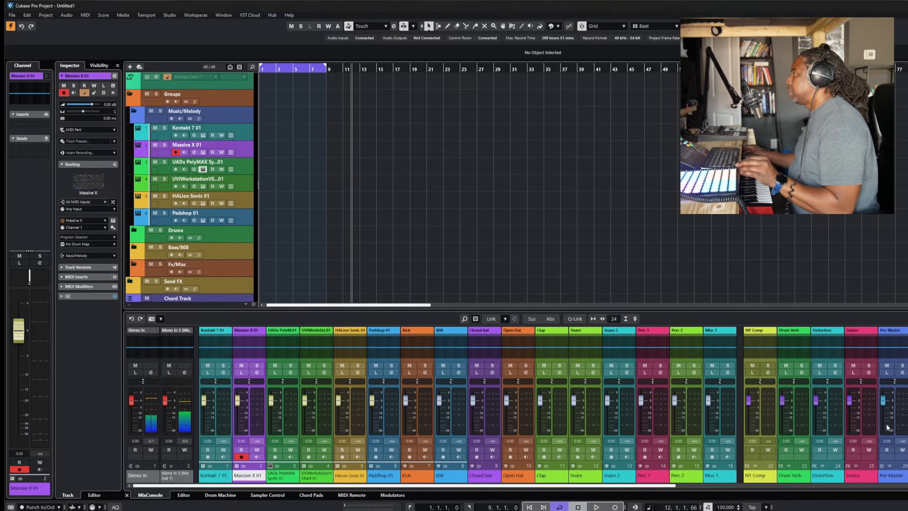
Import the A$AP_BPM_130_C_HQ loop as a new audio track in the Music/Melody folder, move it to bar 1 and play it from the start.
left_click_drag(726, 308, 193, 123)
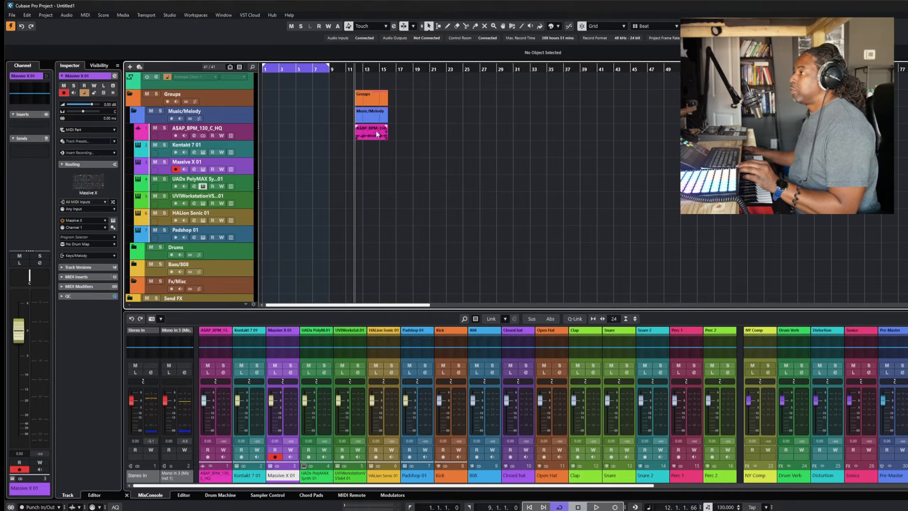
left_click_drag(377, 134, 279, 126)
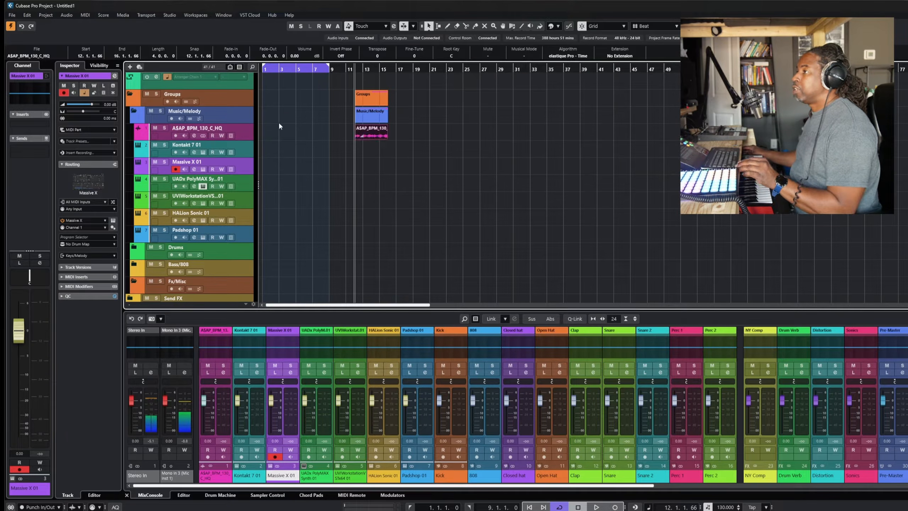
left_click_drag(380, 135, 287, 132)
key("space")
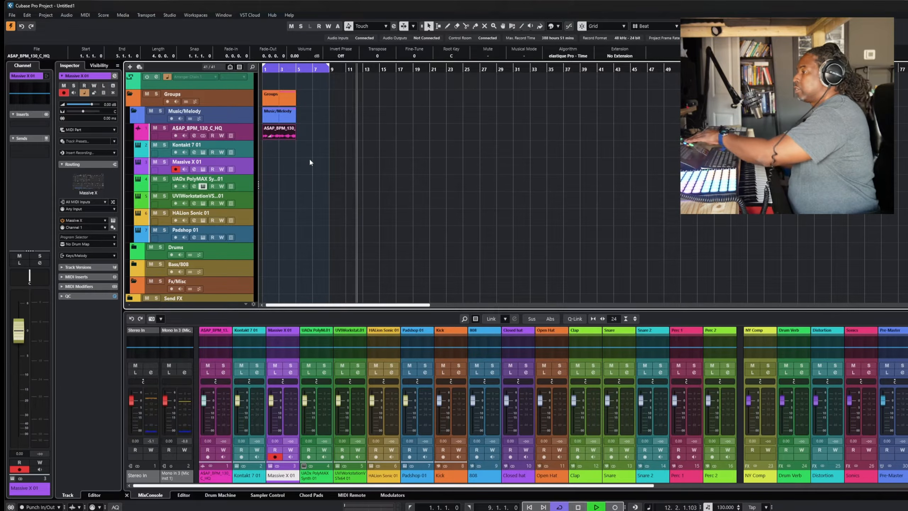
key("Home")
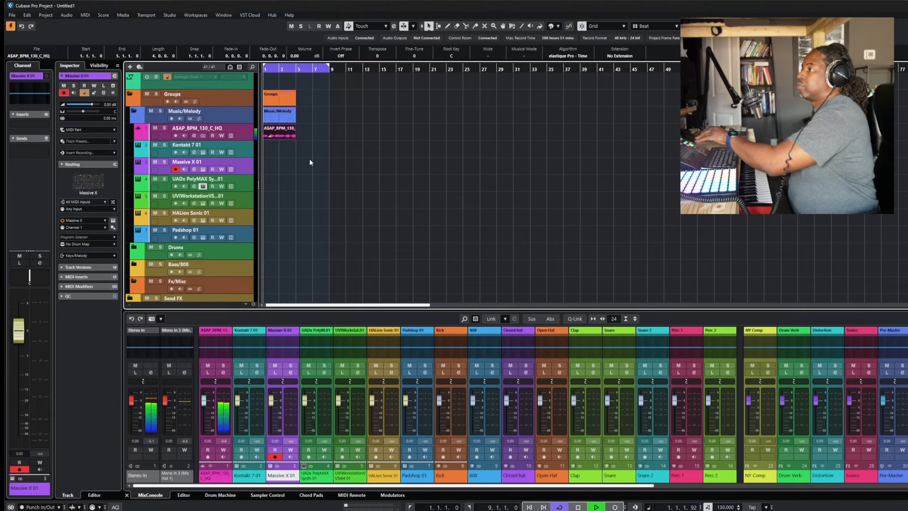
Transpose the A$AP_BPM_130_C_HQ loop up 2 semitones and play it from the start.
left_click(287, 134)
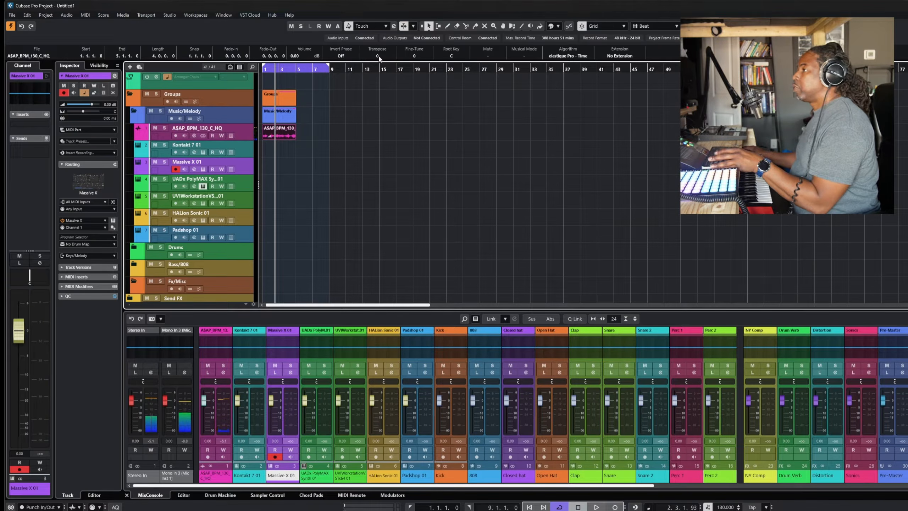
scroll(380, 58, "up", 2)
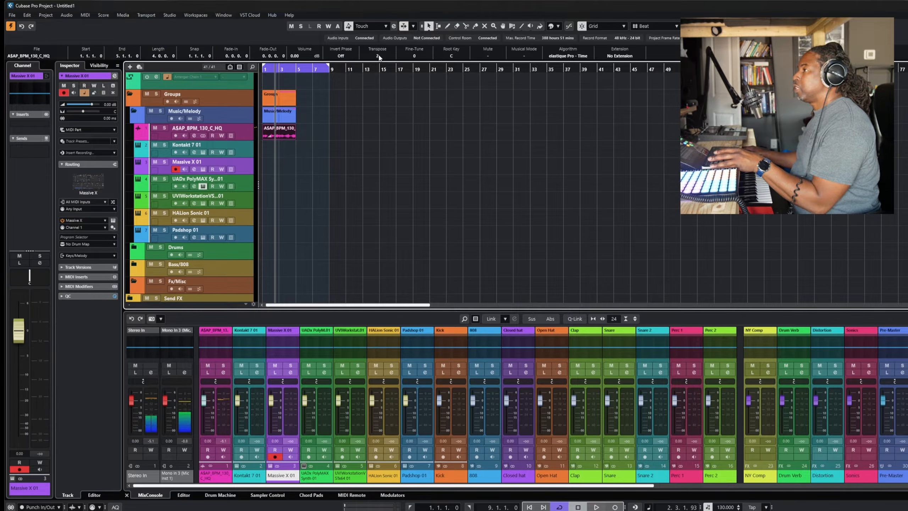
key("period")
key("space")
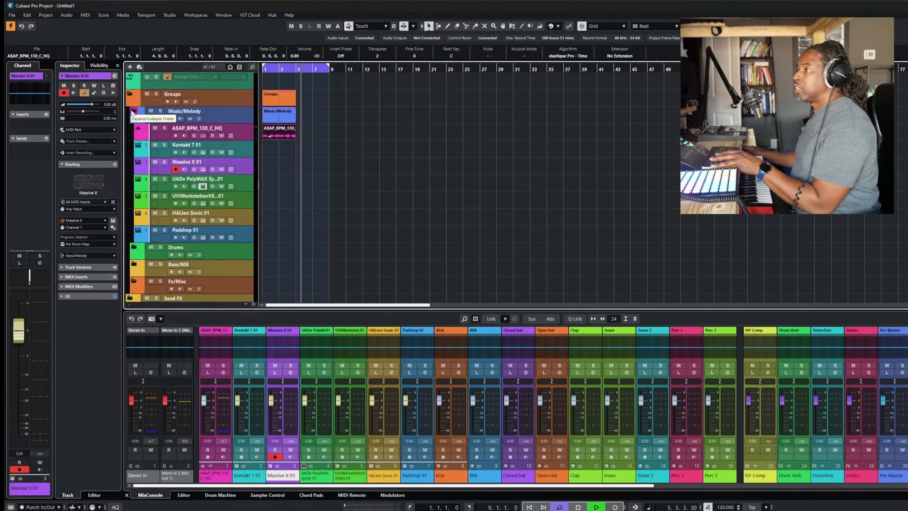
Collapse the Music/Melody folder and expand the Drums folder to show its tracks.
left_click(133, 112)
left_click(215, 134)
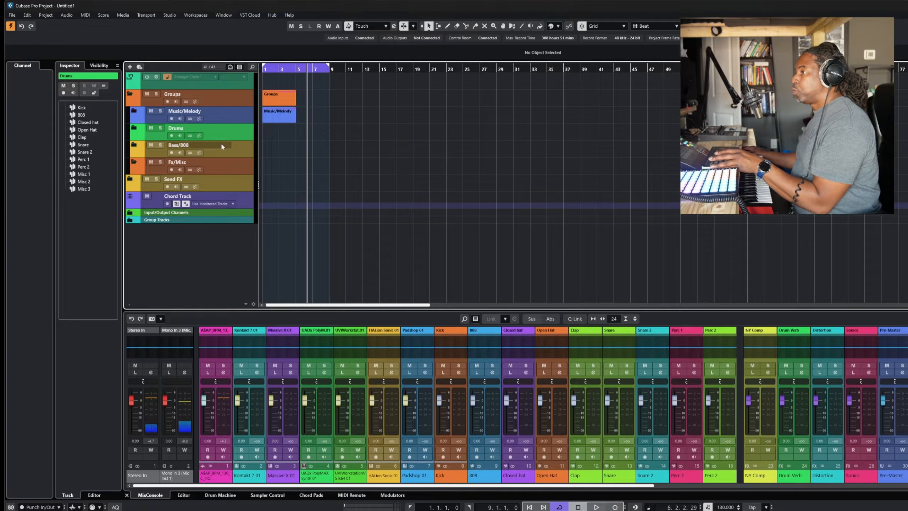
left_click(133, 129)
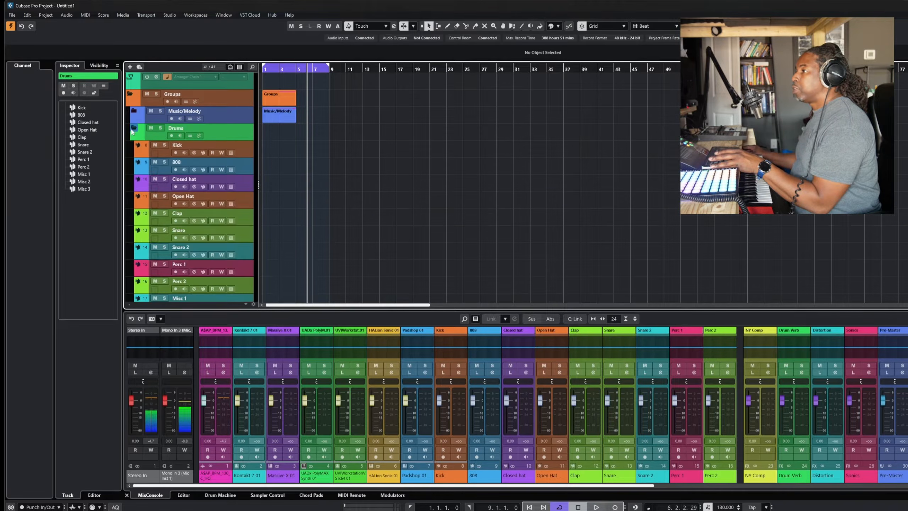
Add a drum track with pattern events to the Drums folder and load a PRZM TRAPSTASH kick sample onto pad C1.
right_click(240, 135)
mouse_move(295, 140)
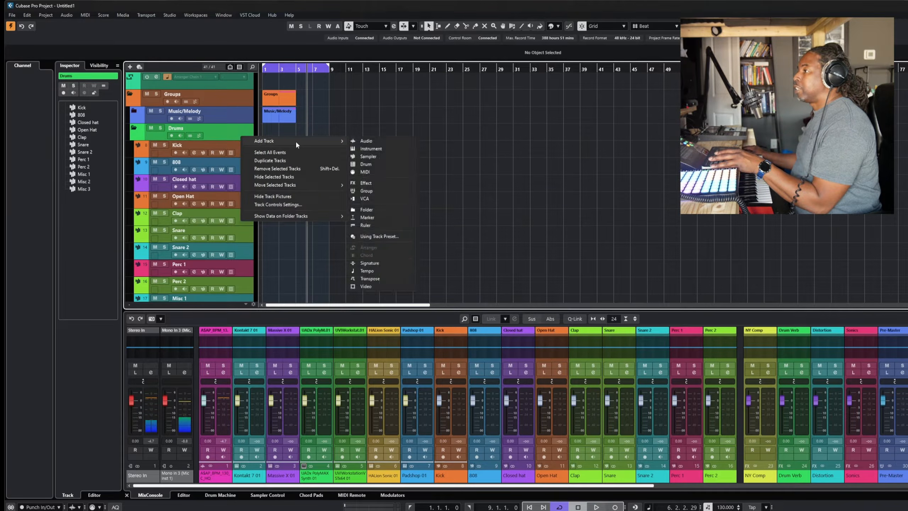
left_click(365, 164)
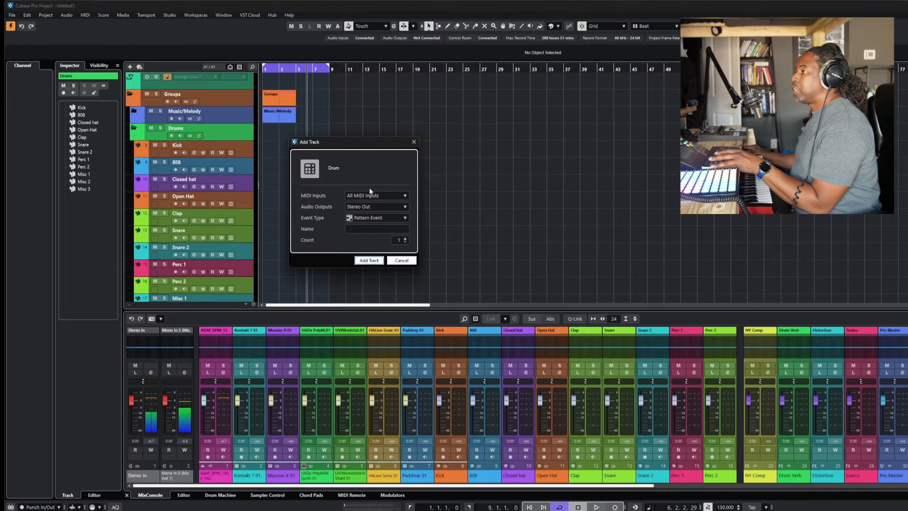
left_click(369, 260)
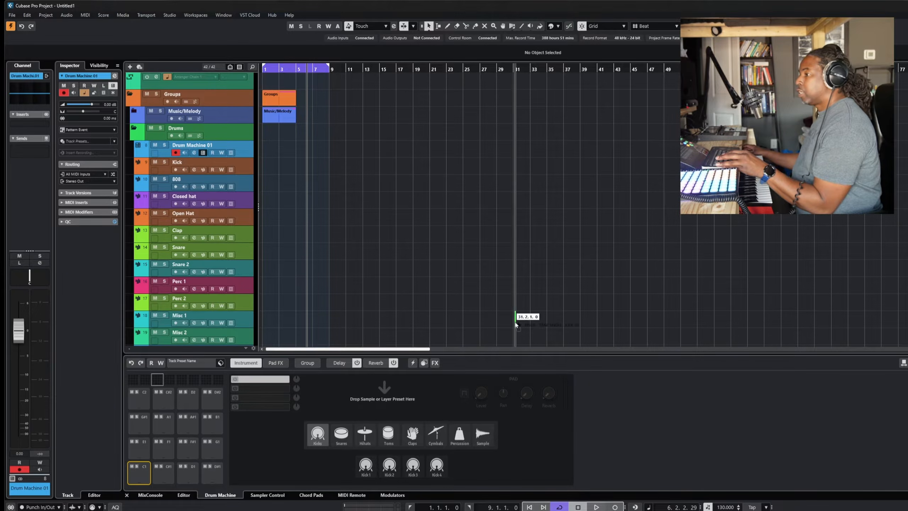
scroll(501, 323, "down", 1)
left_click_drag(135, 472, 135, 473)
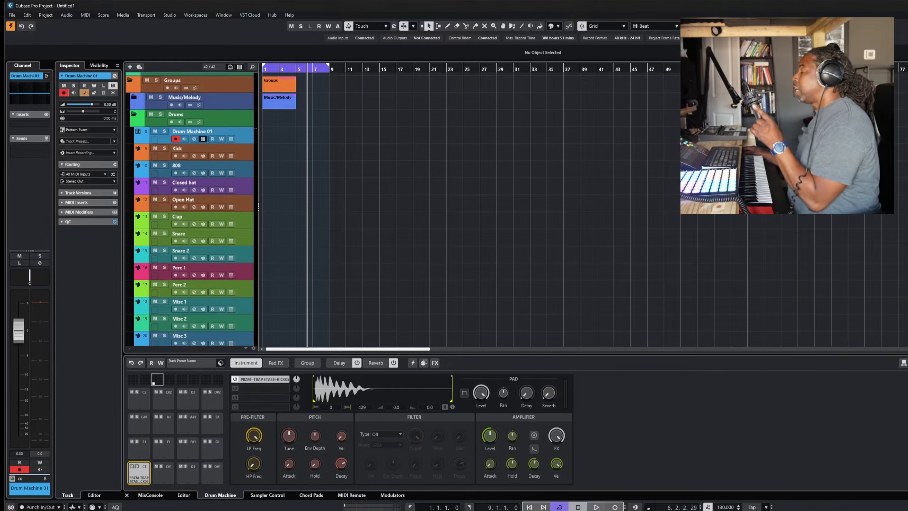
Load the PRZM - TRAPSTASH-SPINZ11.wav sample into the 808 sampler track.
left_click(206, 174)
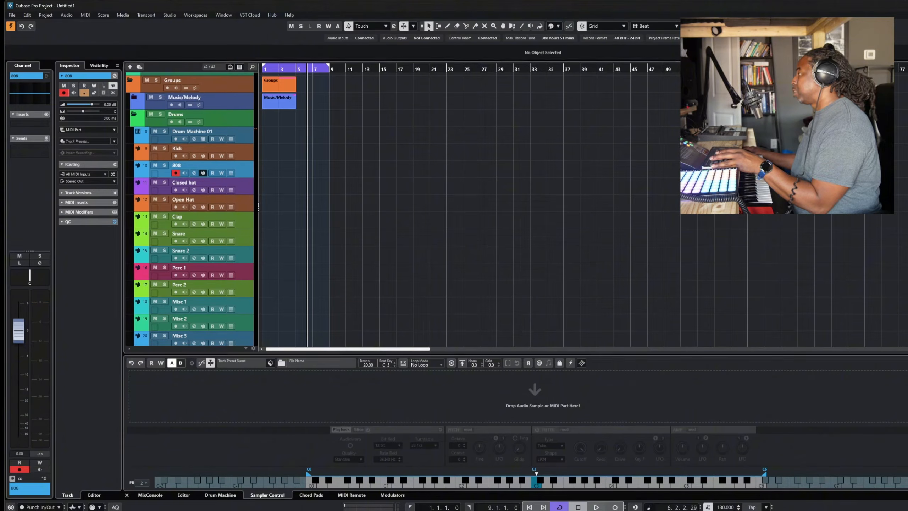
left_click_drag(907, 340, 561, 392)
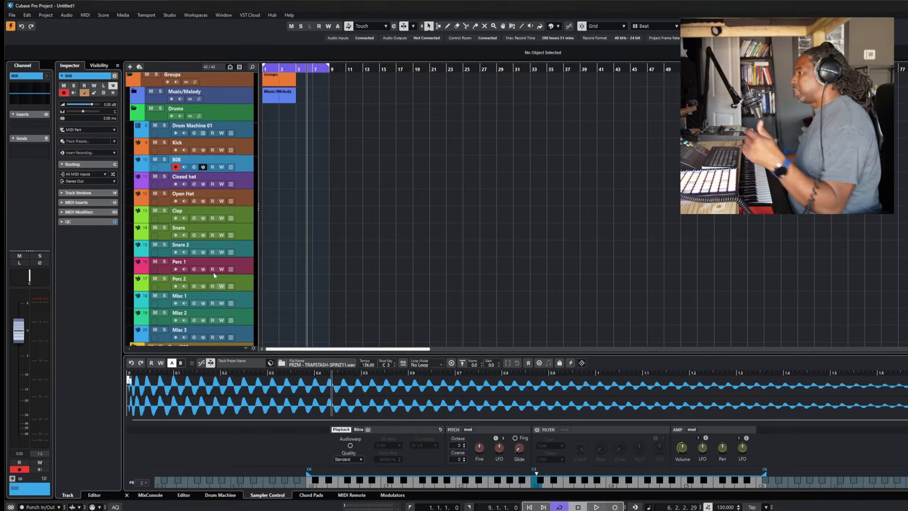
Load a TRAPSTASH snare onto pad C#1 of the drum machine track and shorten its sample end to about 214.
scroll(325, 166, "up", 1)
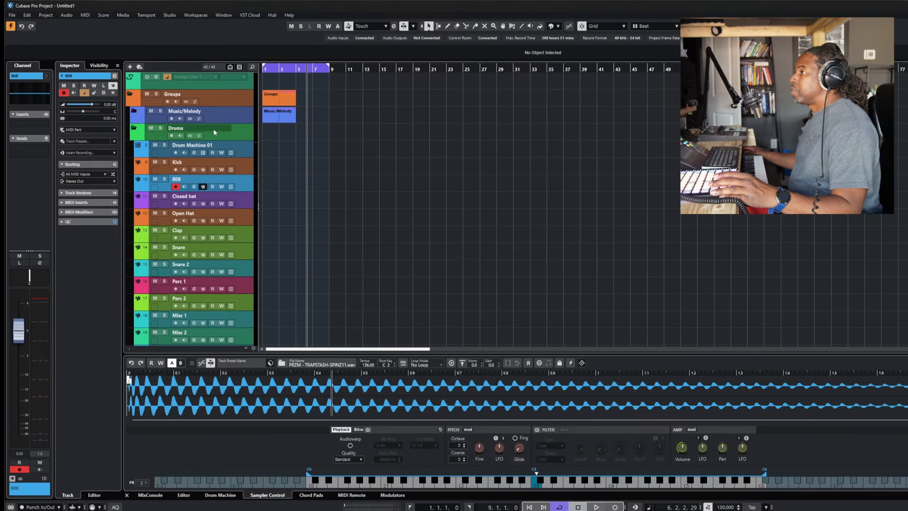
left_click(249, 152)
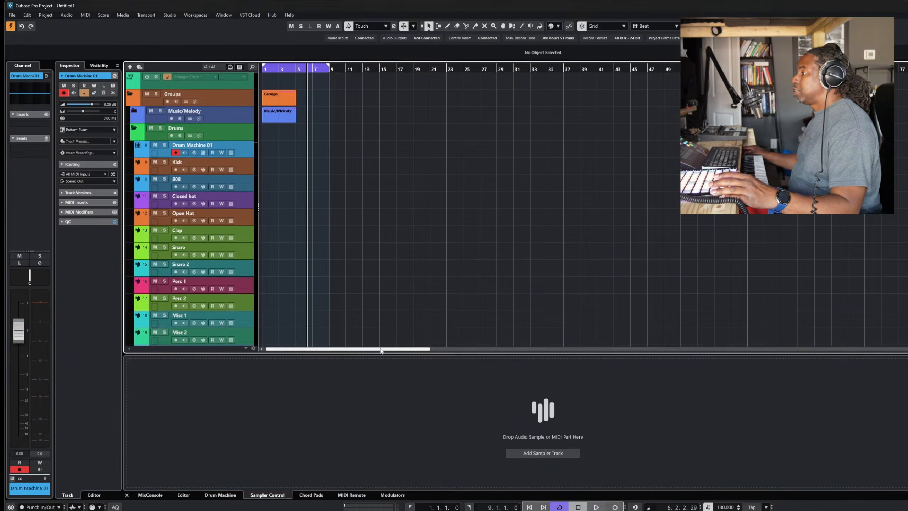
left_click(221, 495)
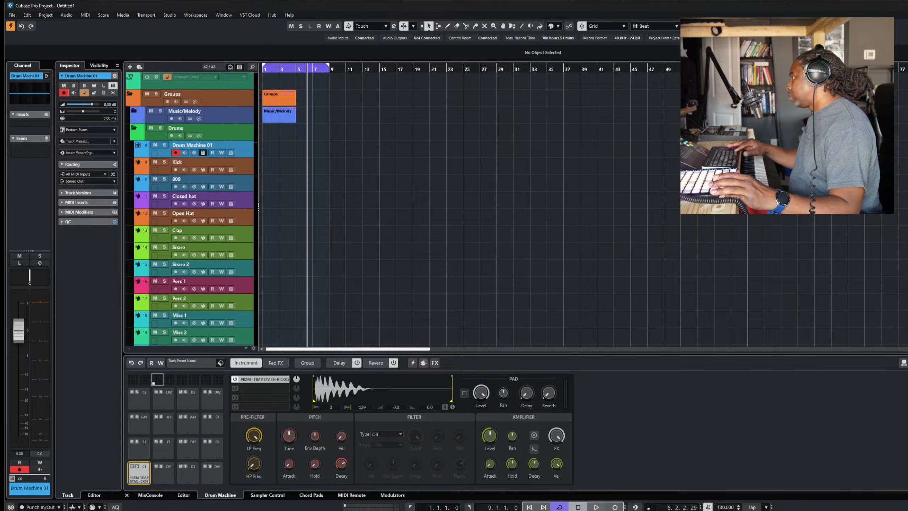
left_click(163, 471)
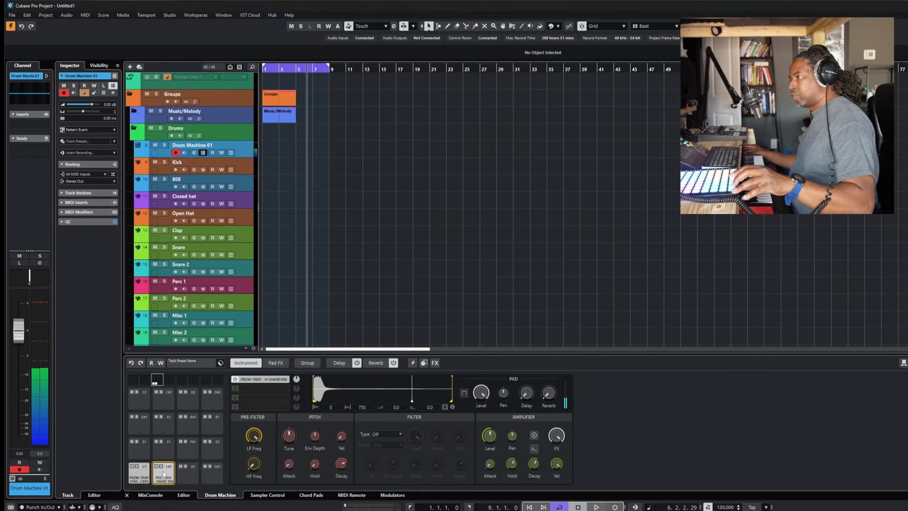
left_click(163, 472)
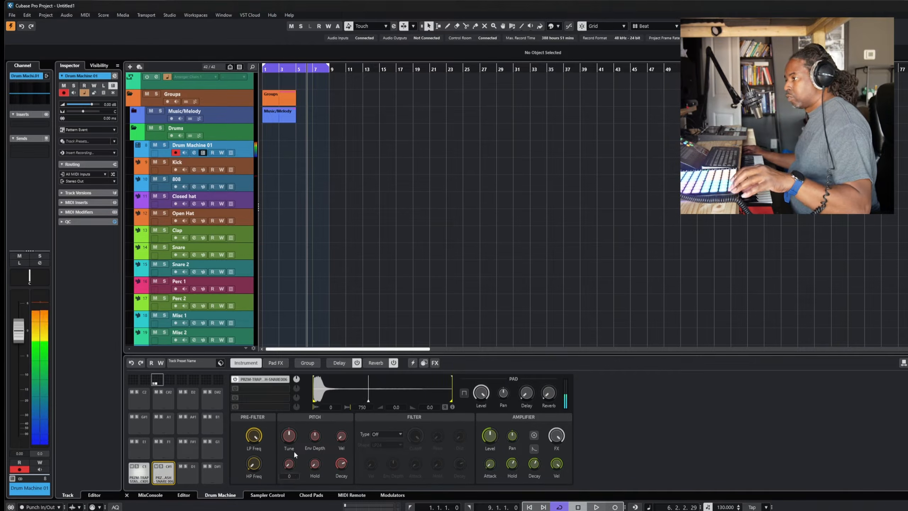
mouse_move(451, 400)
left_mouse_down()
mouse_move(322, 393)
mouse_move(352, 397)
left_mouse_up()
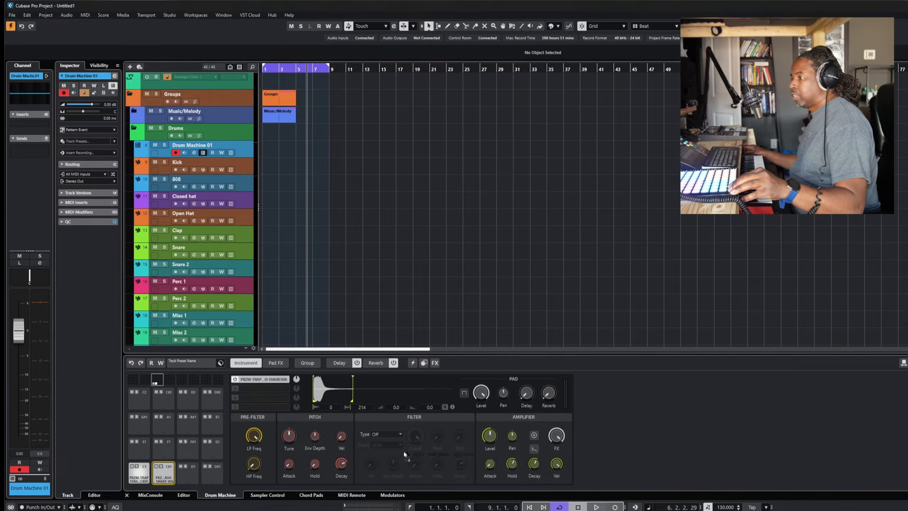
Fill more drum machine pads from the TRAPSTASH samples: a clap on F#1, another one-shot on F1 and a rim on G#1.
left_click_drag(192, 453, 192, 453)
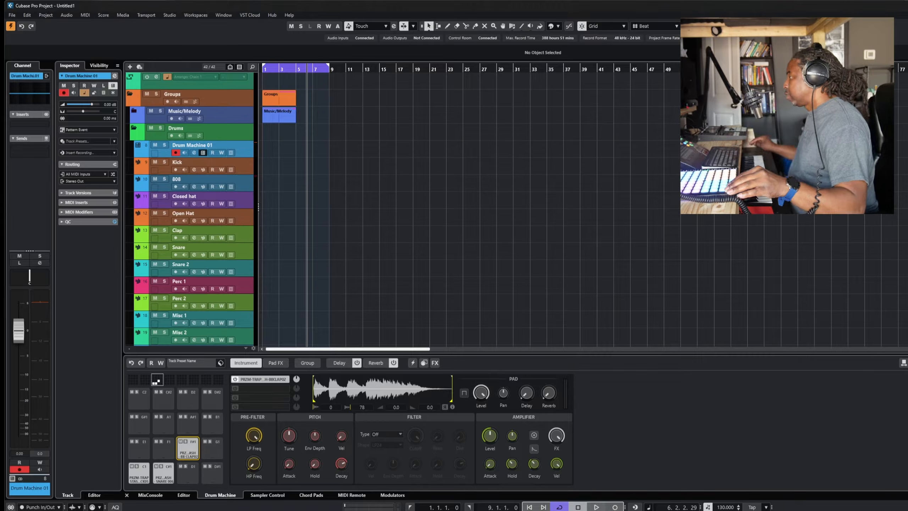
left_click_drag(837, 396, 166, 451)
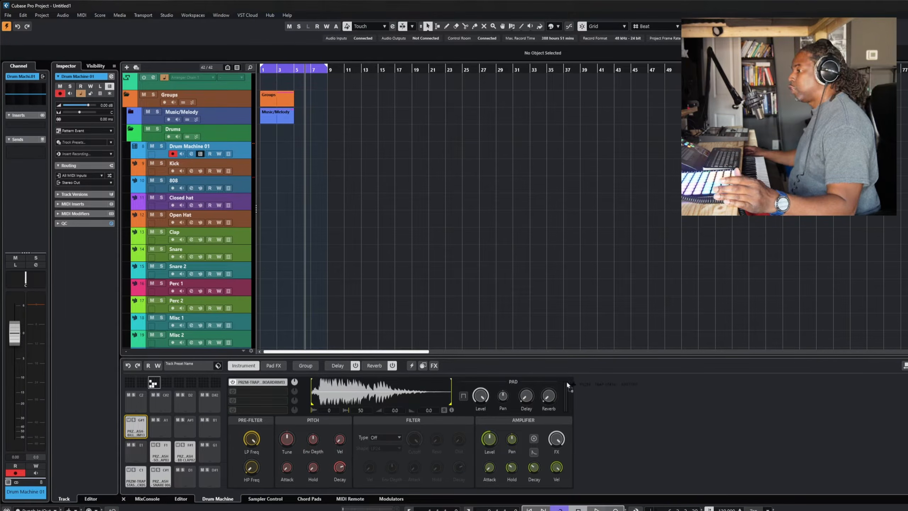
Load a TRAPSTASH hi-hat sample onto pads D2 and D#2 and an open hat sample onto pad D#1.
left_click_drag(232, 400, 186, 402)
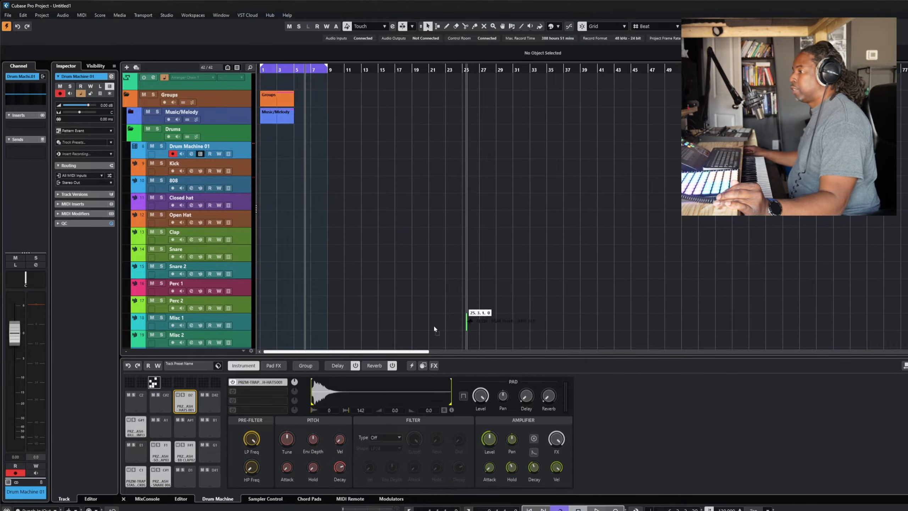
scroll(434, 327, "down", 1)
left_click_drag(182, 408, 181, 408)
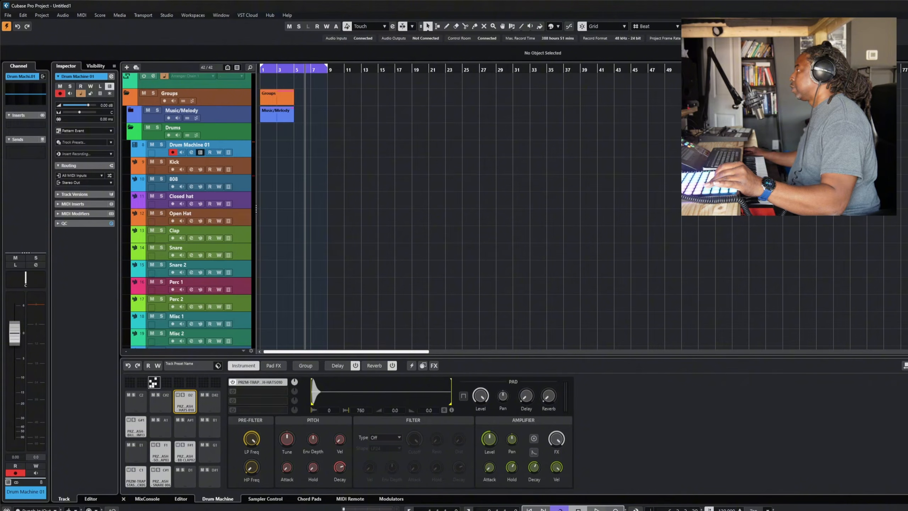
scroll(308, 335, "down", 1)
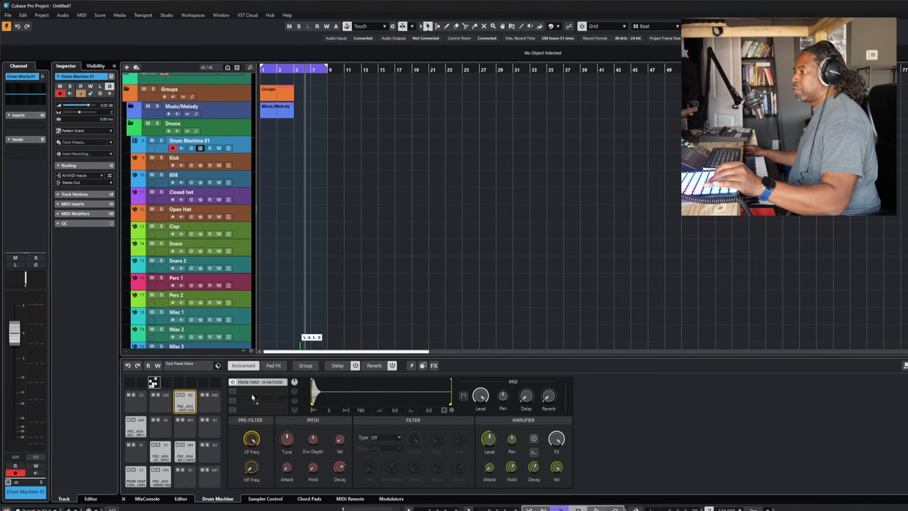
left_click_drag(185, 403, 206, 403)
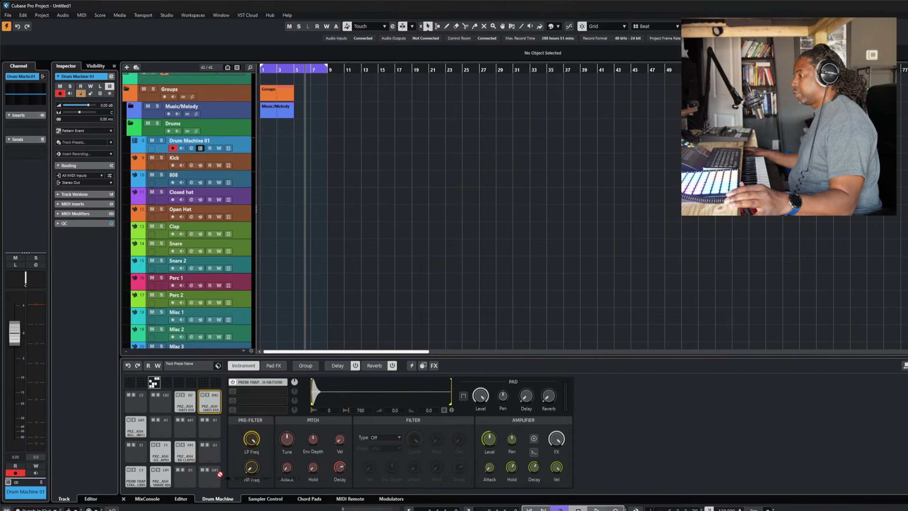
left_click_drag(220, 474, 214, 478)
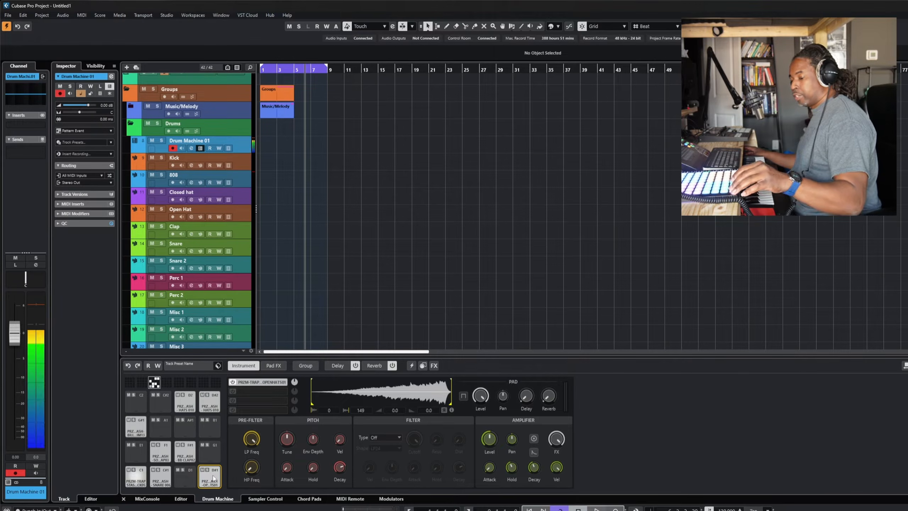
Start playback and duplicate the Music/Melody folder part so that the loop fills the eight-bar cycle range.
key("space")
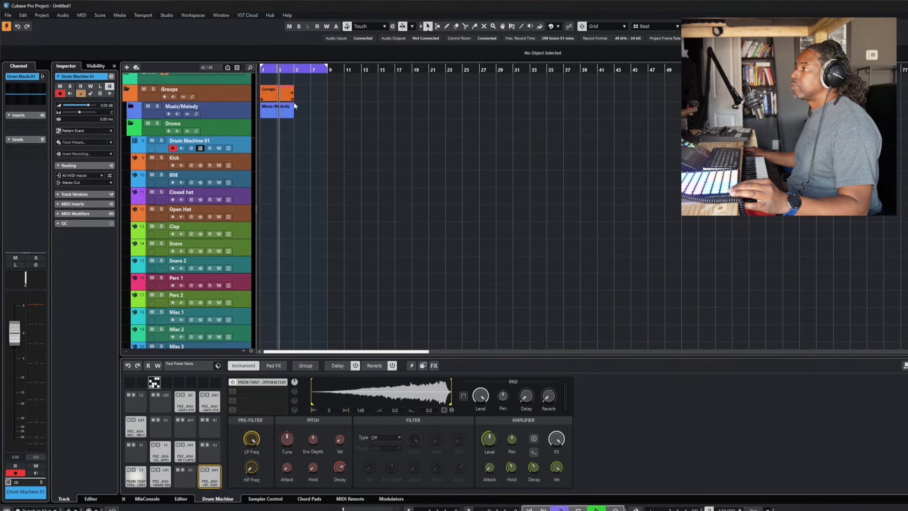
left_click(292, 111)
key("ctrl+d")
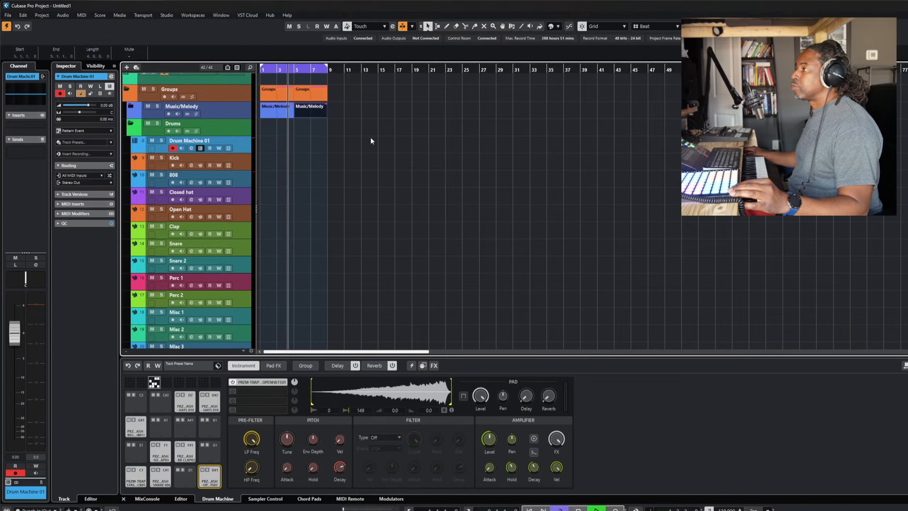
left_click(371, 139)
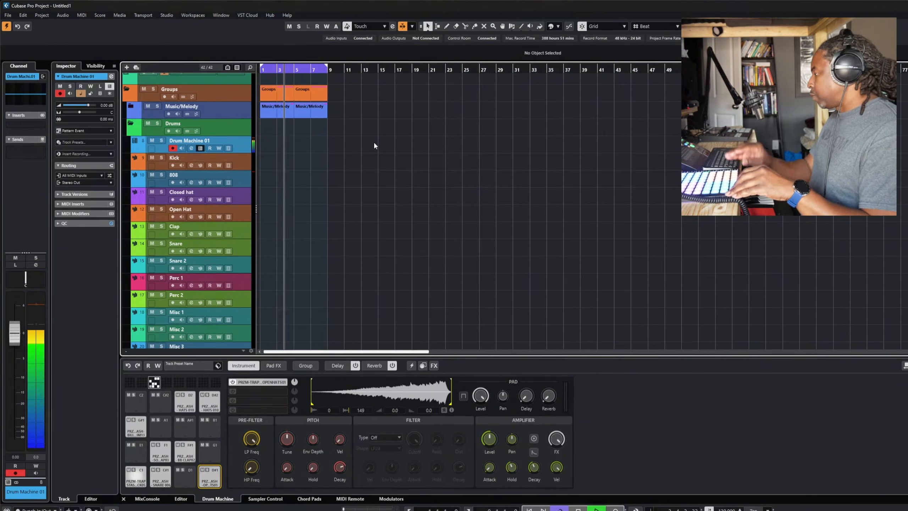
Stop playback and set the project tempo to 155 BPM.
key("space")
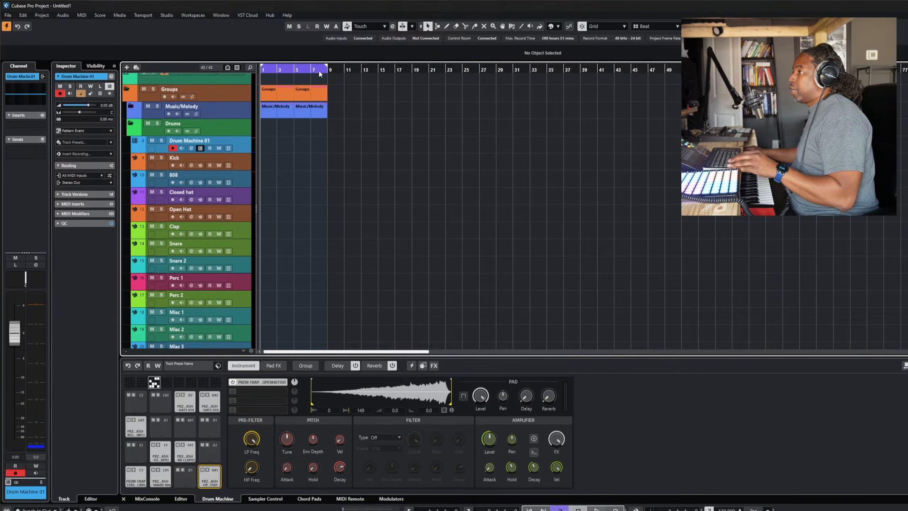
left_click(298, 100)
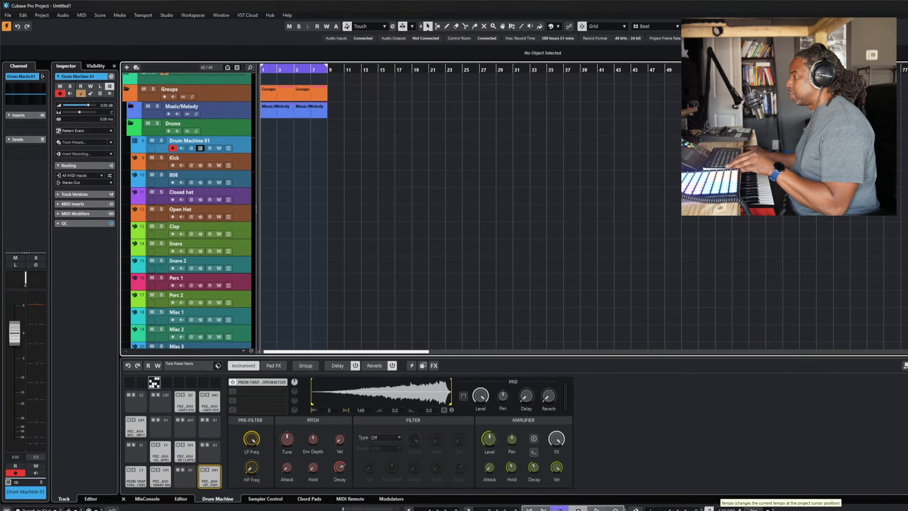
left_click(722, 510)
type("155")
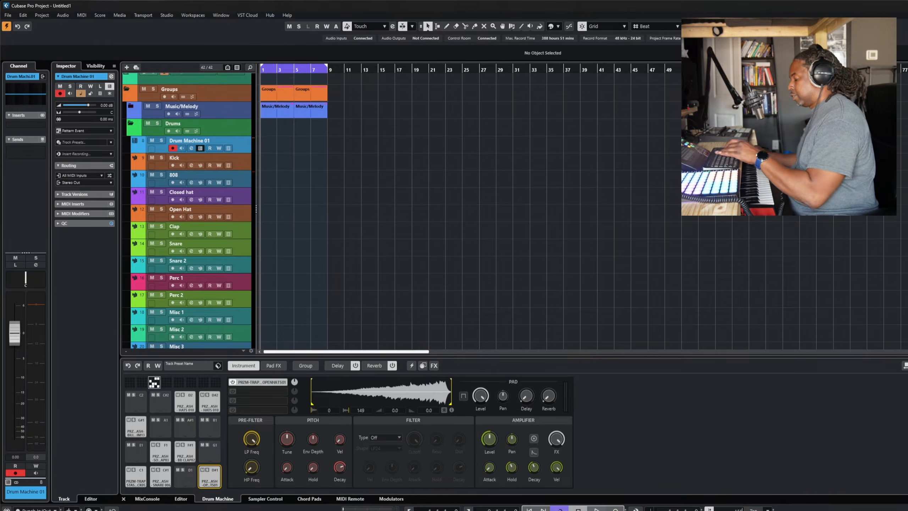
key("Return")
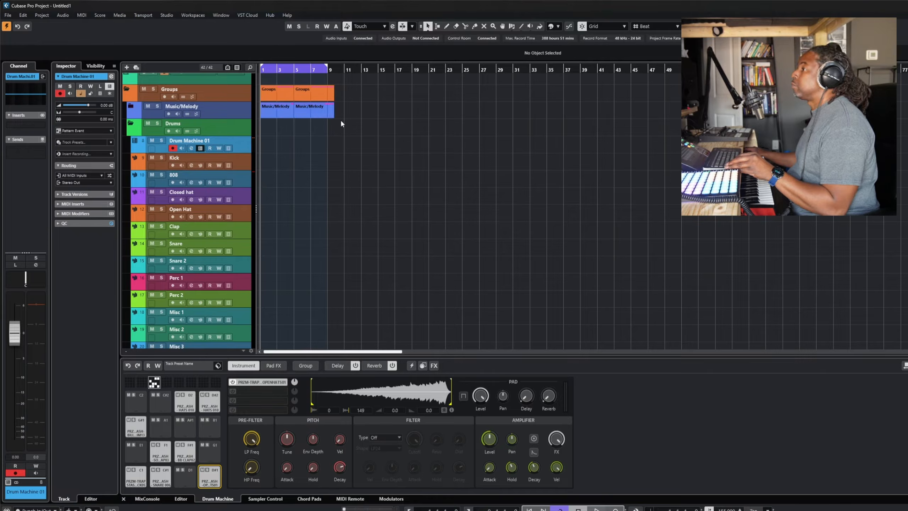
Select both Music/Melody parts and, with time-stretch sizing, shrink them to four bars each so the loop ends at bar 9.
left_click_drag(340, 119, 260, 112)
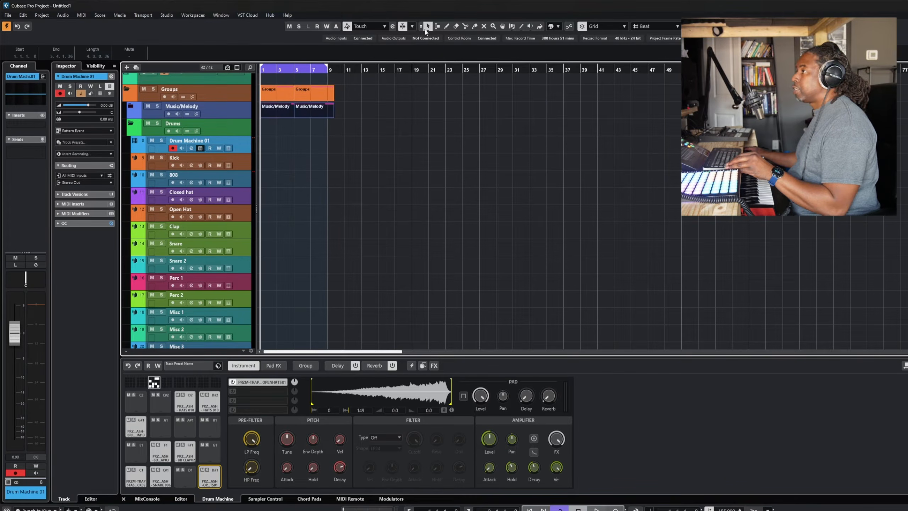
left_click(426, 32)
left_click(462, 53)
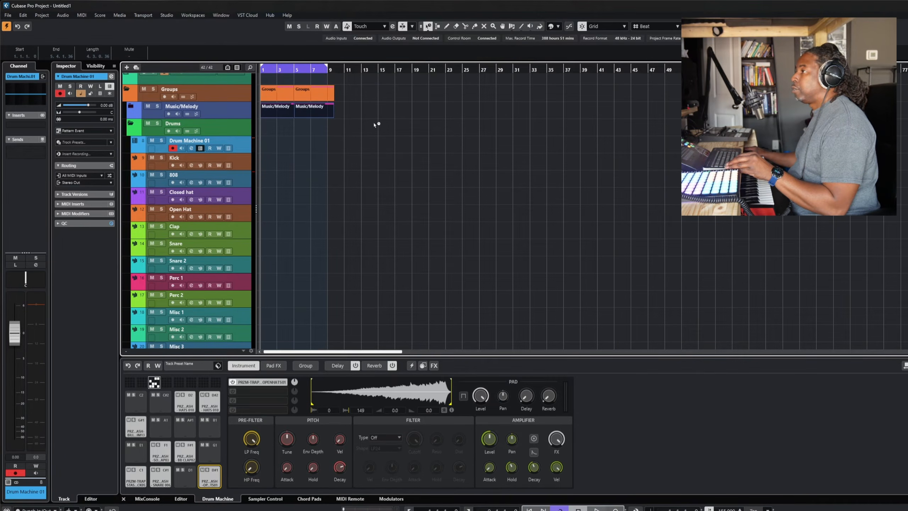
left_click_drag(332, 118, 328, 118)
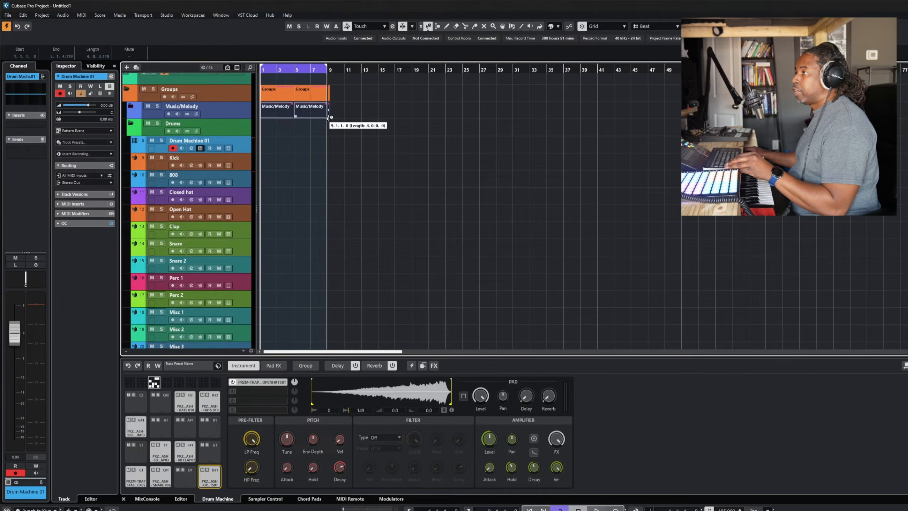
left_click(343, 132)
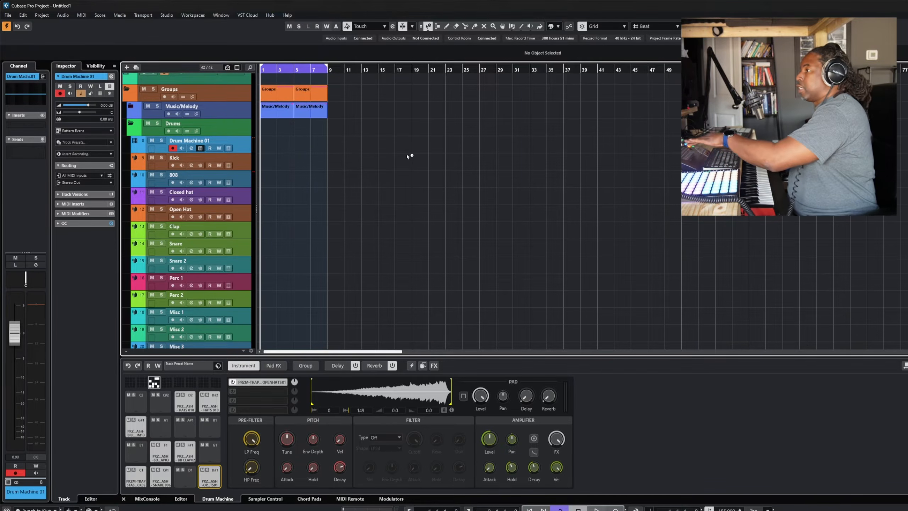
Expand the Music/Melody folder, rehearse over the loop and record an eight-bar hi-hat and open-hat pattern on the Drum Machine 01 track.
key("space")
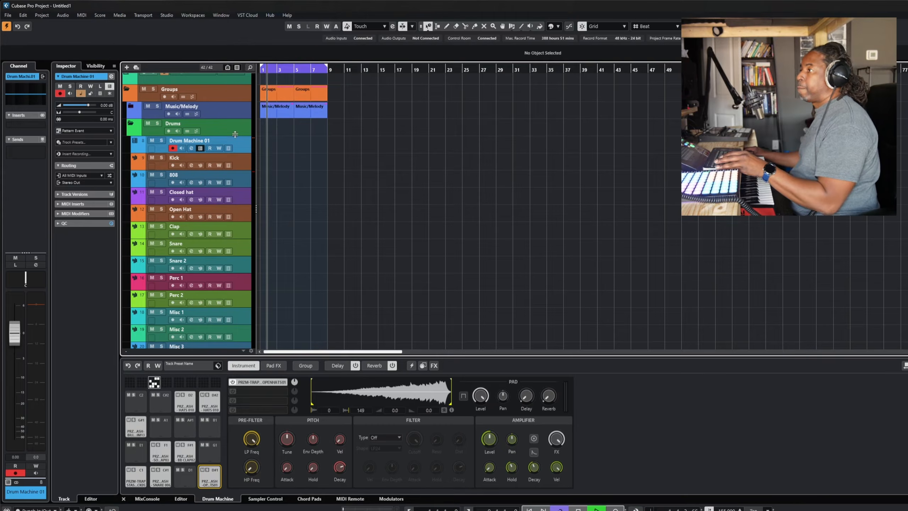
left_click(131, 106)
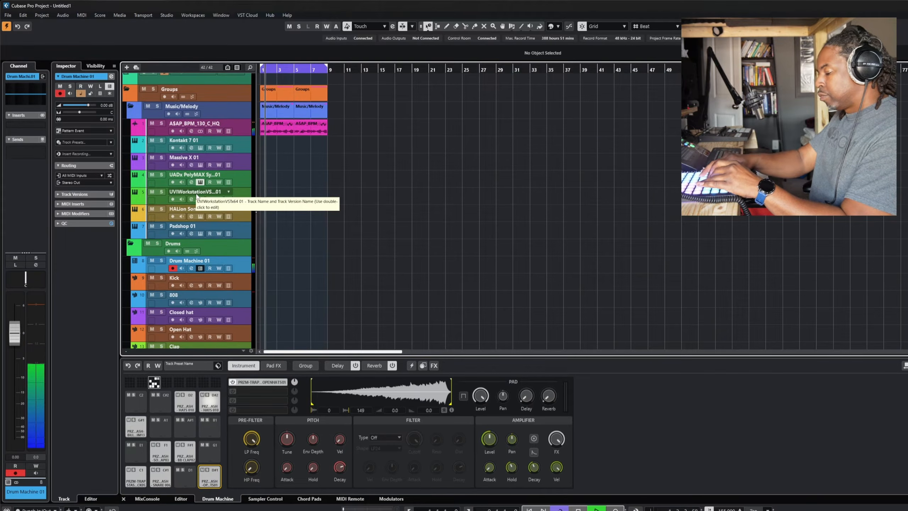
key("space")
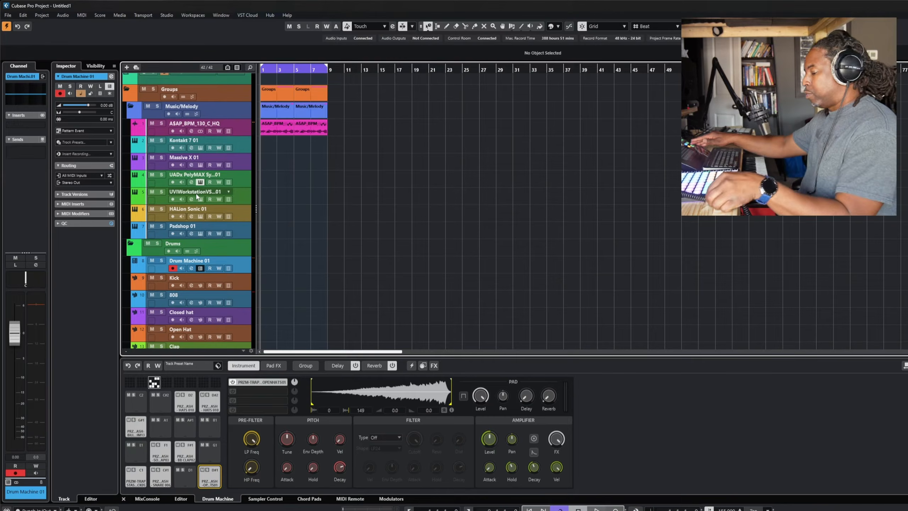
key("KP_Multiply")
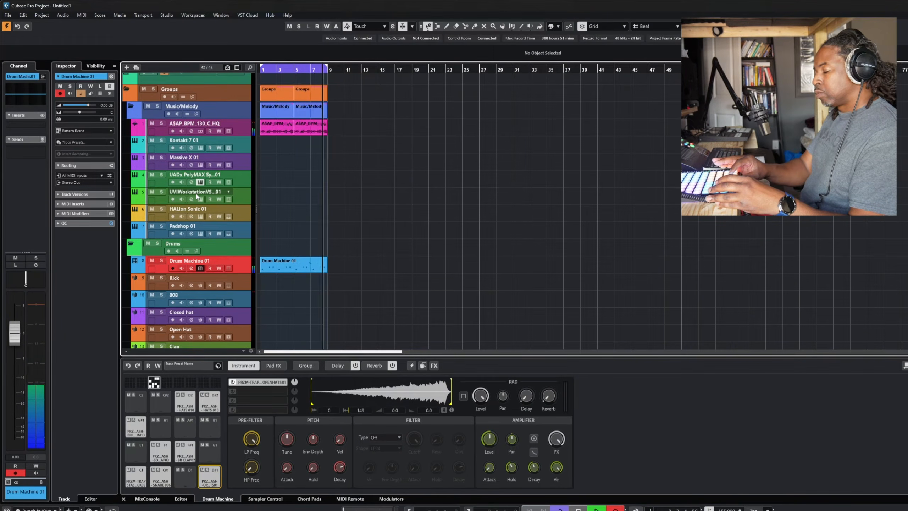
key("space")
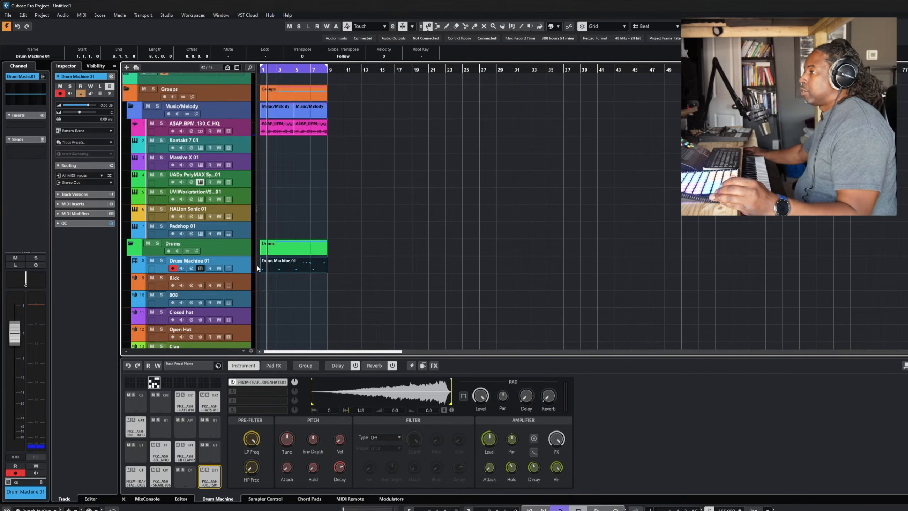
Open the Drum Machine 01 part for note editing and overdub kicks on C1 and snares on C#1 across the eight bars.
double_click(290, 265)
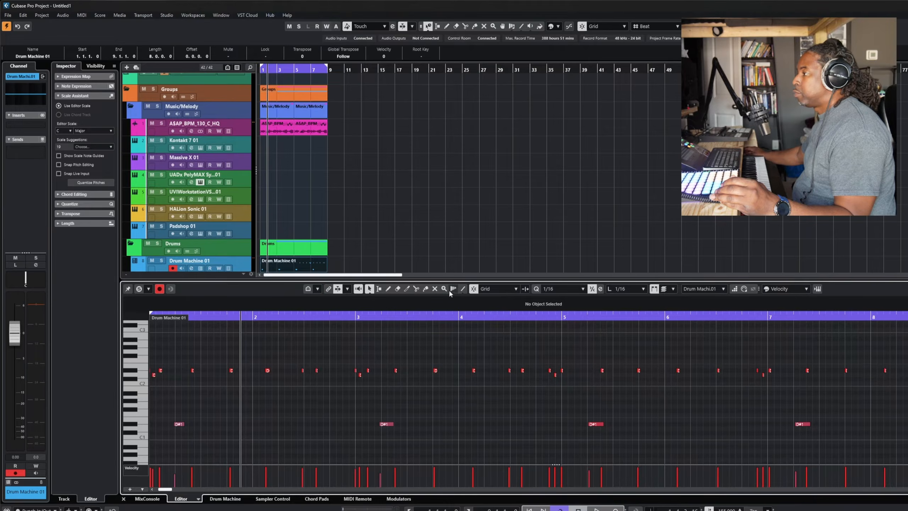
scroll(630, 433, "left", 3)
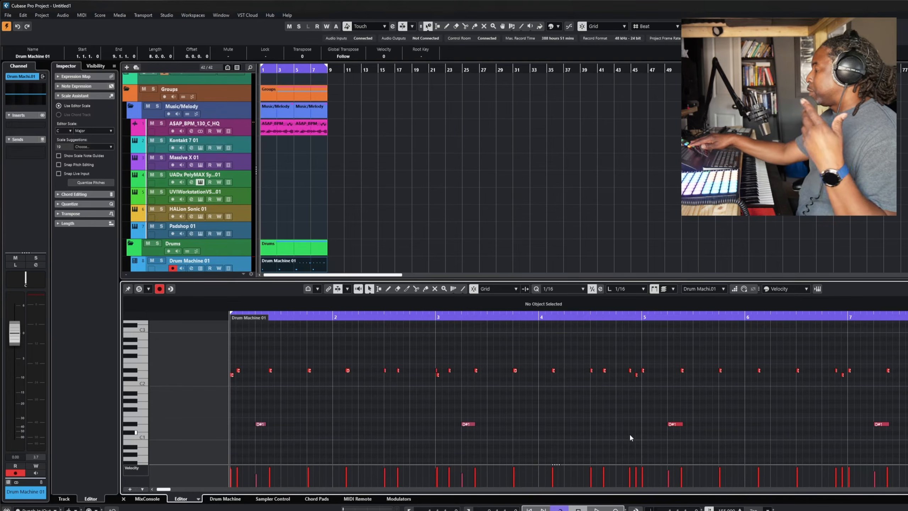
key("KP_Multiply")
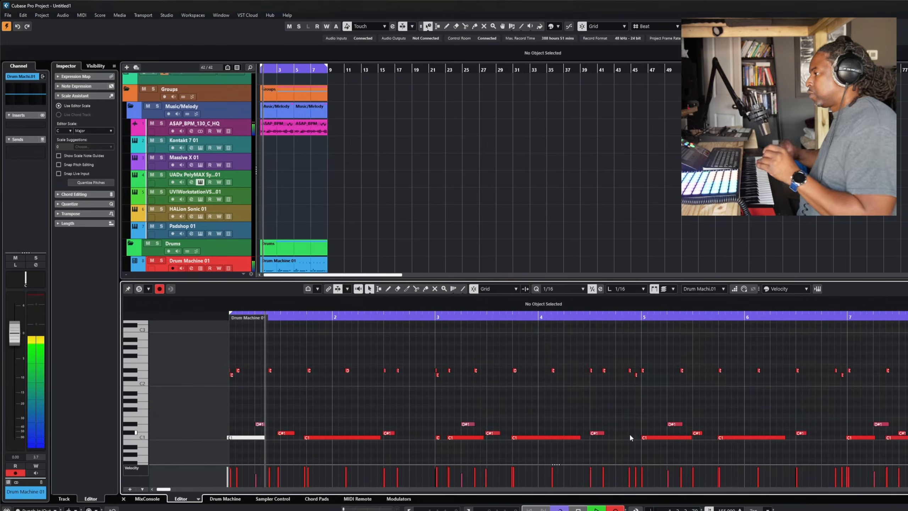
key("space")
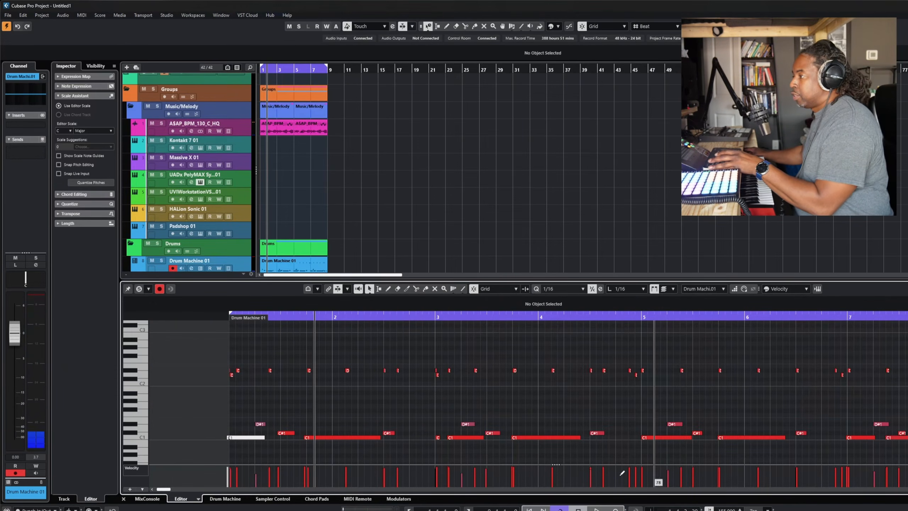
Select the recorded kick, snare and open-hat notes and quantize them to 1/8.
left_click_drag(219, 419, 907, 447)
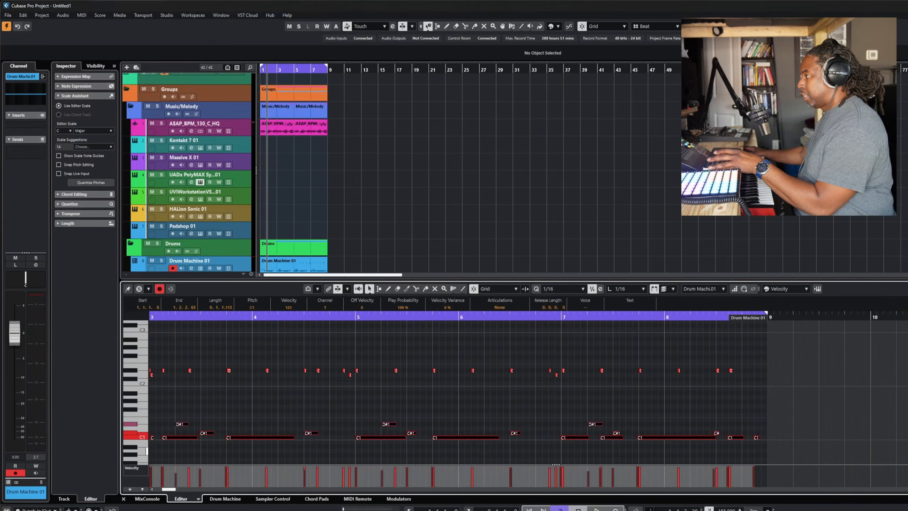
left_click(552, 290)
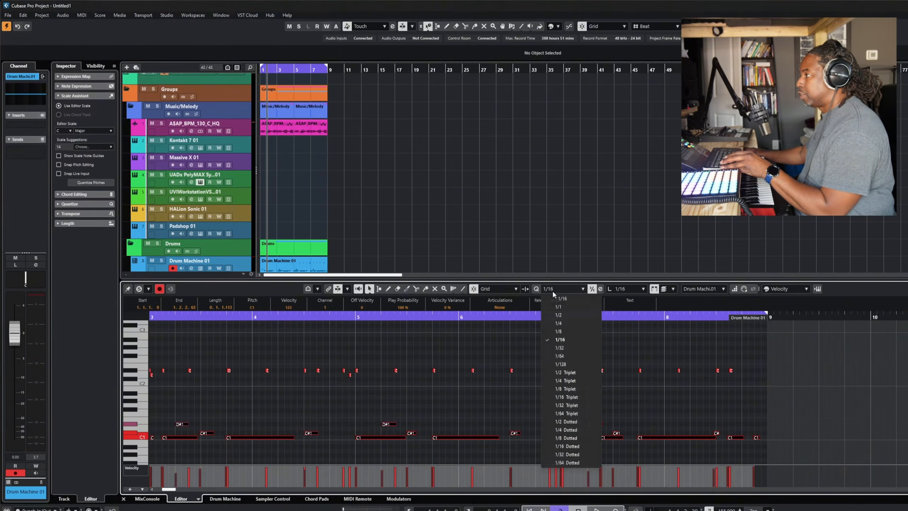
left_click(566, 328)
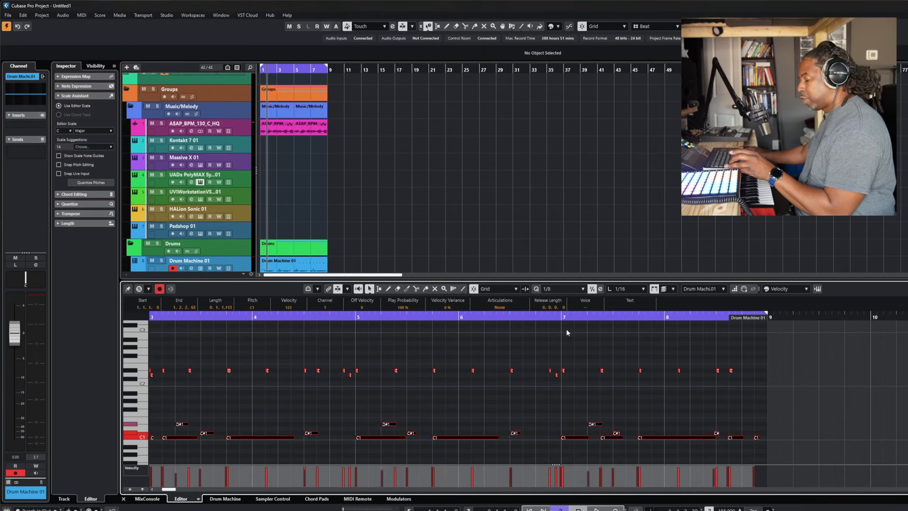
key("q")
key("q")
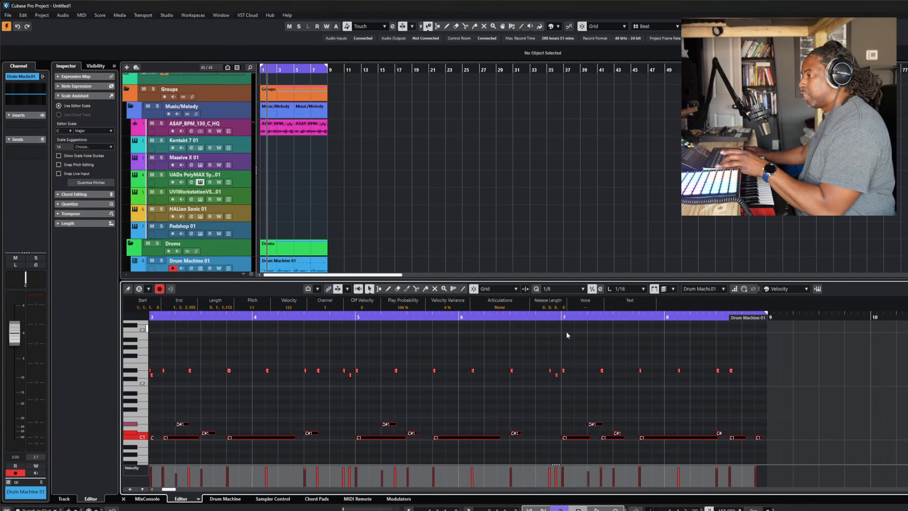
left_click(796, 417)
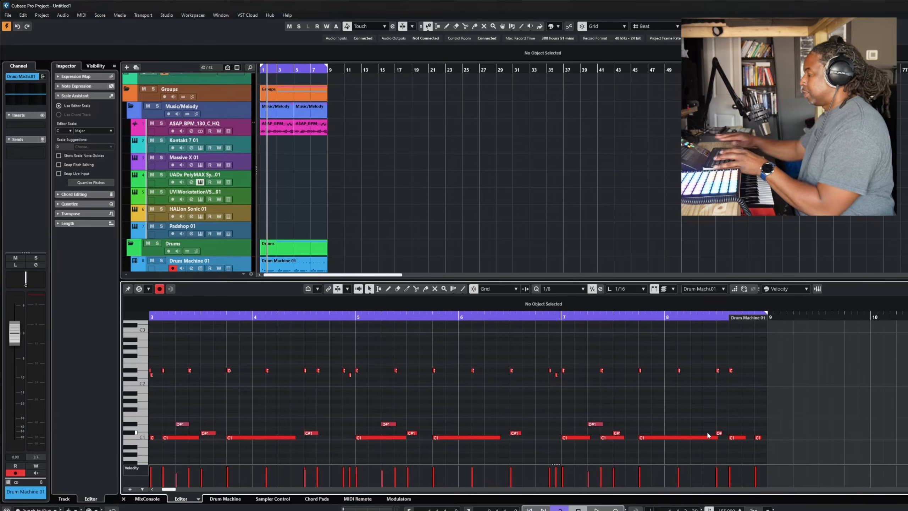
Play back the quantized drums and raise the velocity of all C1 kick notes to 127.
key("space")
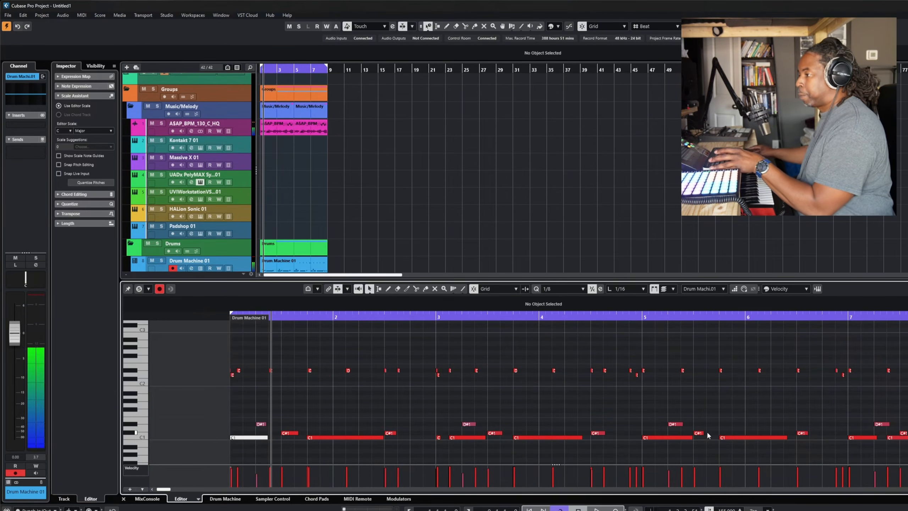
left_click(247, 438)
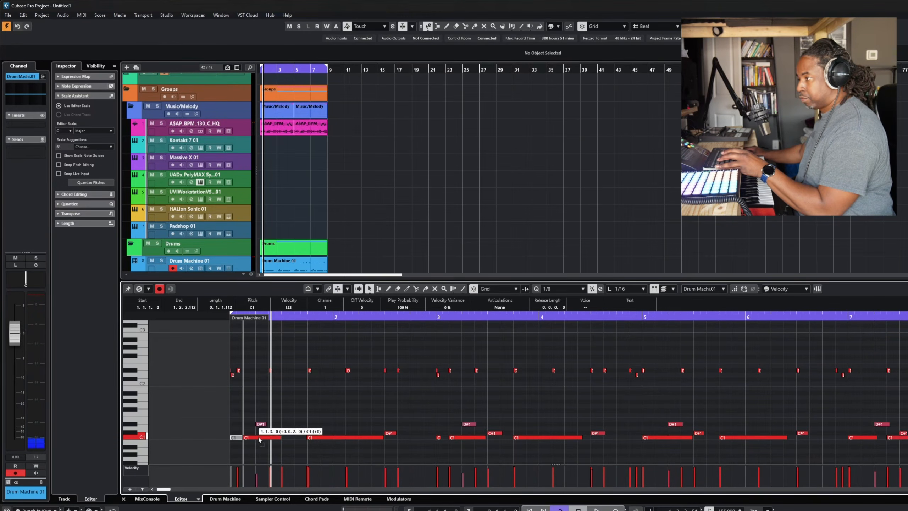
left_click(216, 426)
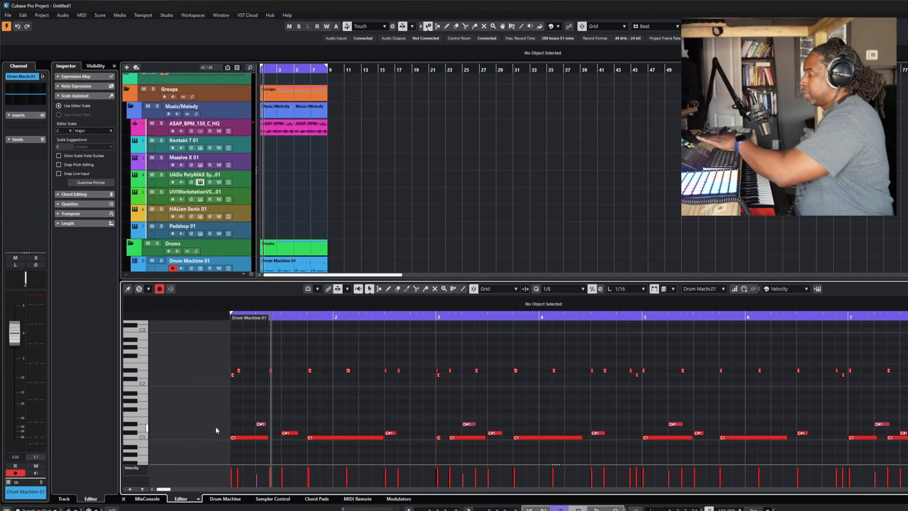
key("space")
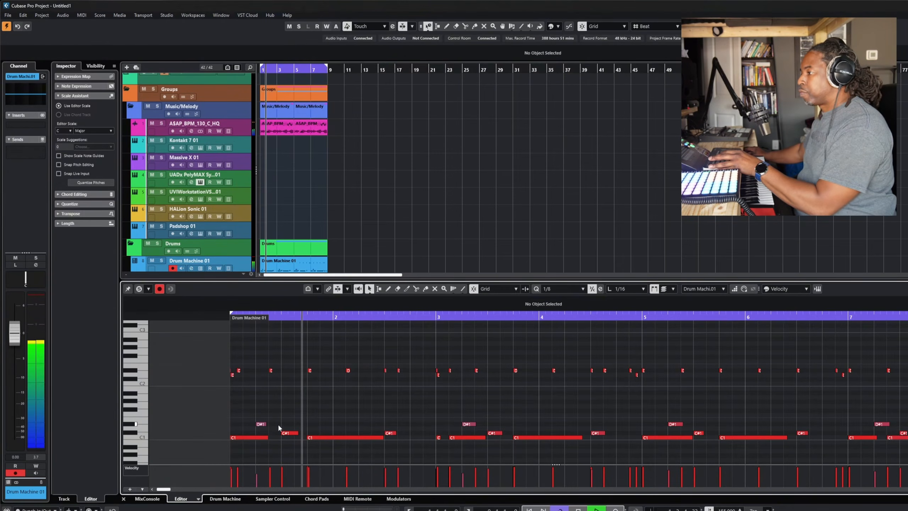
left_click_drag(215, 418, 234, 403)
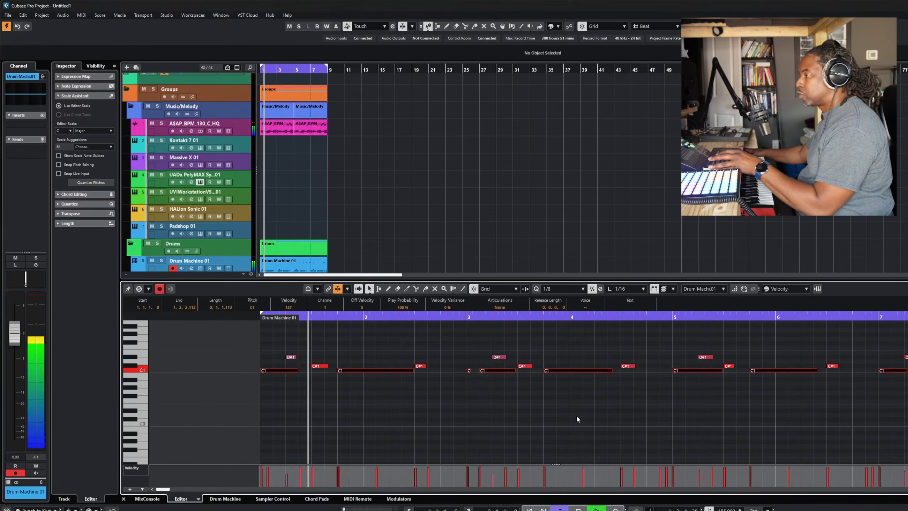
Overdub one-shot hits on F1 in bars 1 and 5 of the Drum Machine 01 part.
left_click(230, 426)
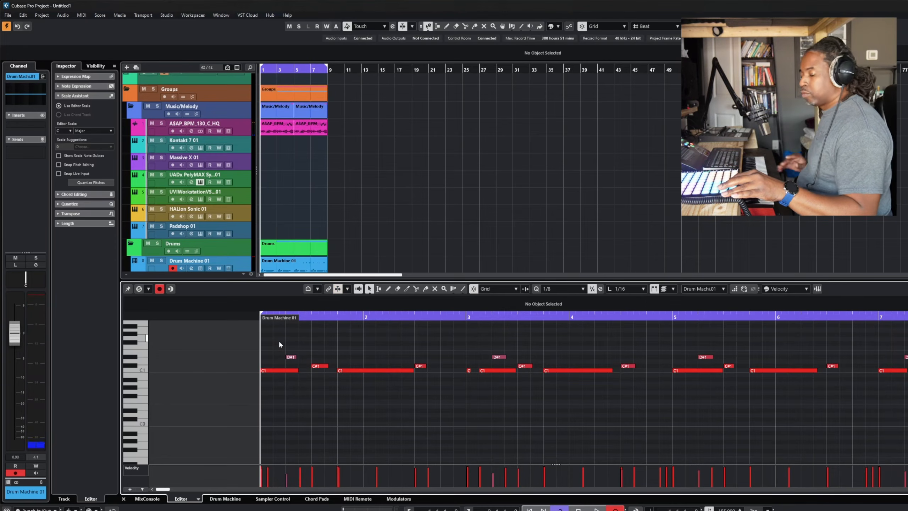
key("space")
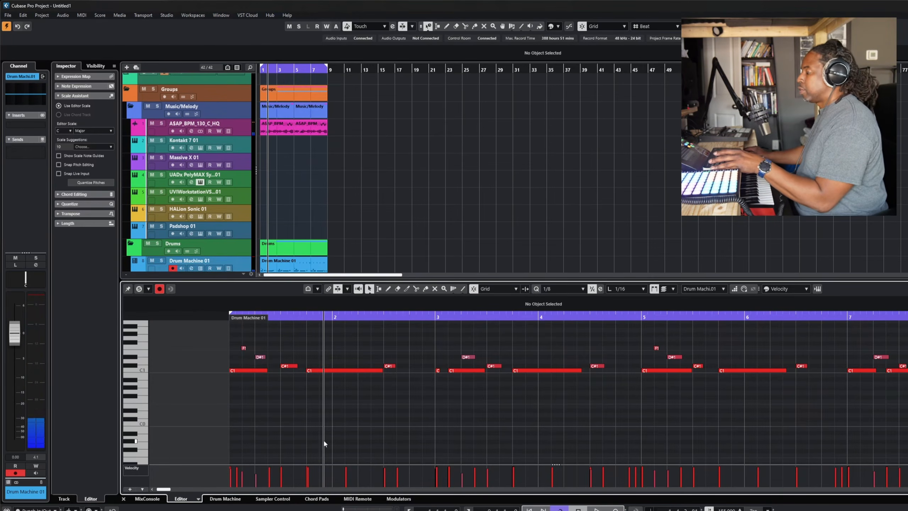
Select the 808 track and open its sampler.
scroll(212, 215, "down", 4)
left_click(215, 215)
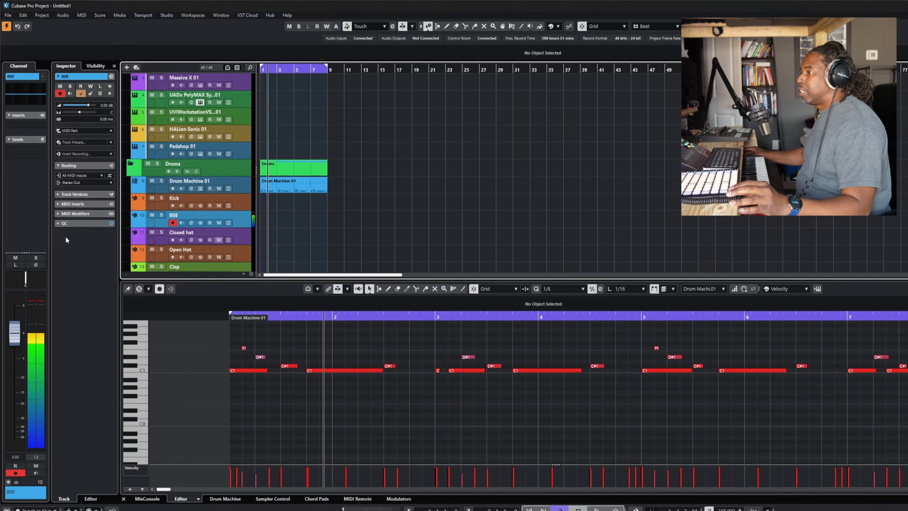
left_click(204, 223)
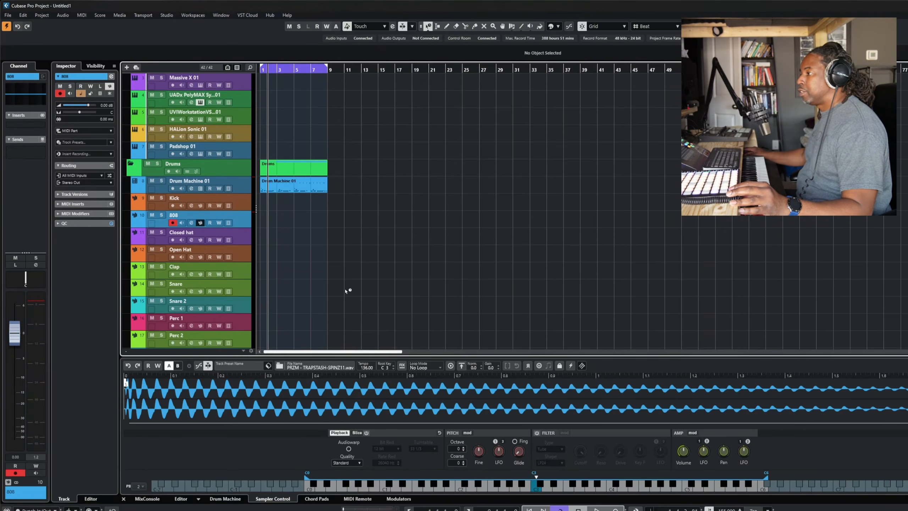
Record an eight-bar 808 bass line with the sampler's Clip filter switched on, and open the recorded part for note editing.
key("KP_Multiply")
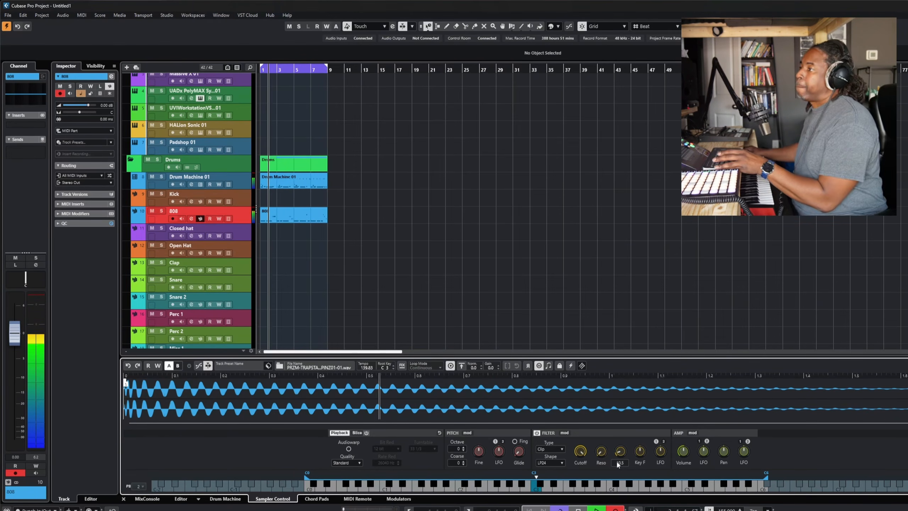
double_click(305, 209)
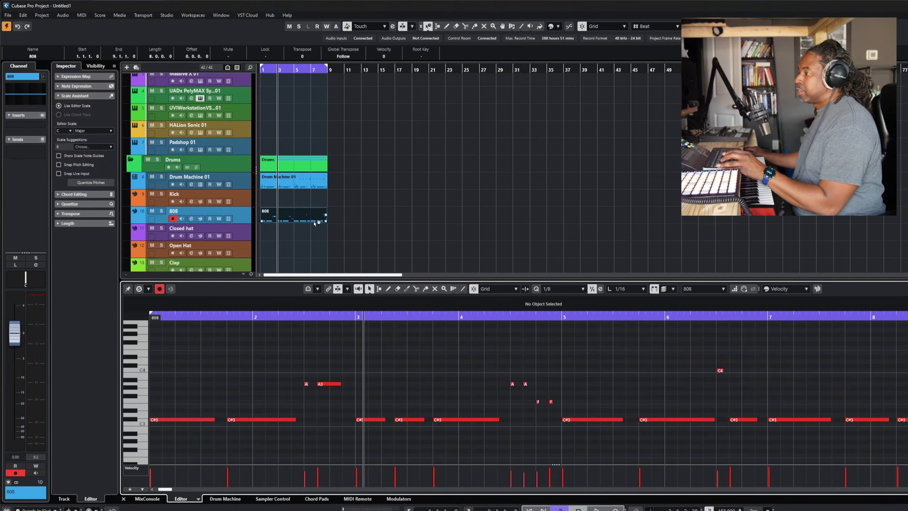
key("space")
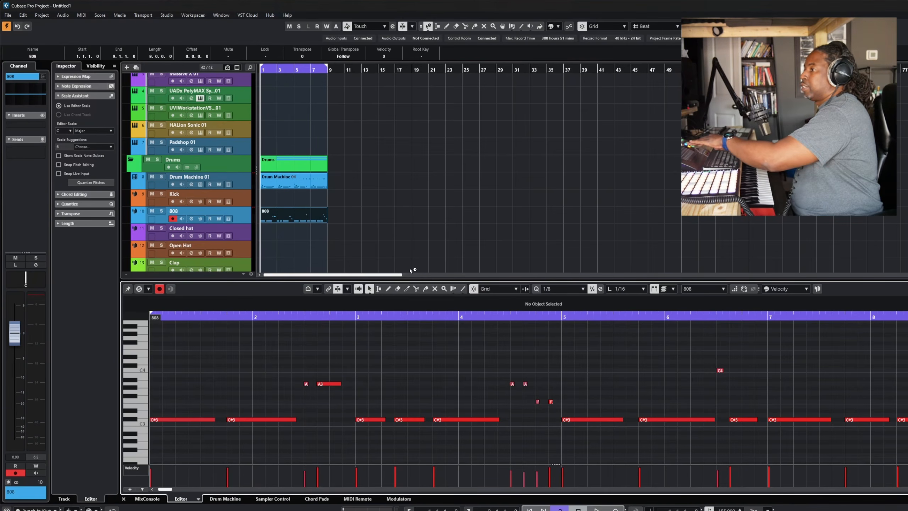
Add FuzzPlus3 to the 808 channel's inserts, plus an effect in insert slot 4 fed by a send from Drum Machine 01.
left_click(191, 218)
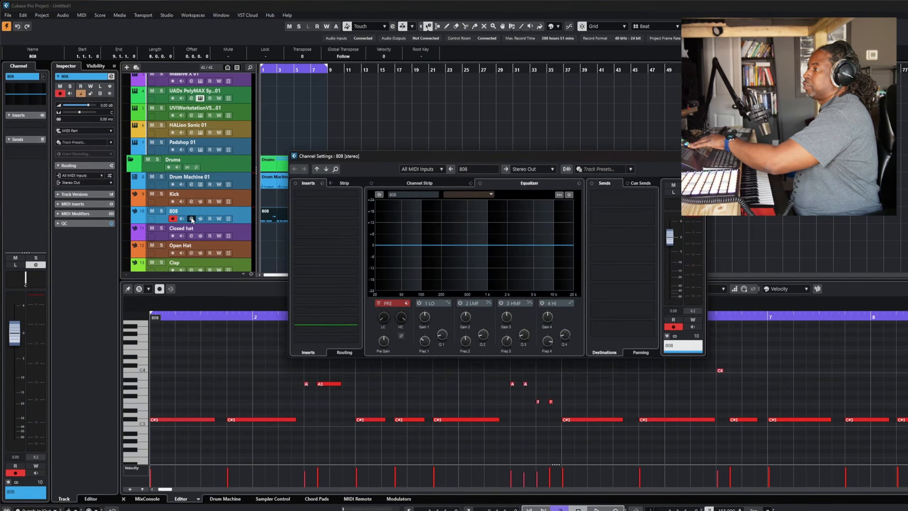
left_click(311, 208)
key("space")
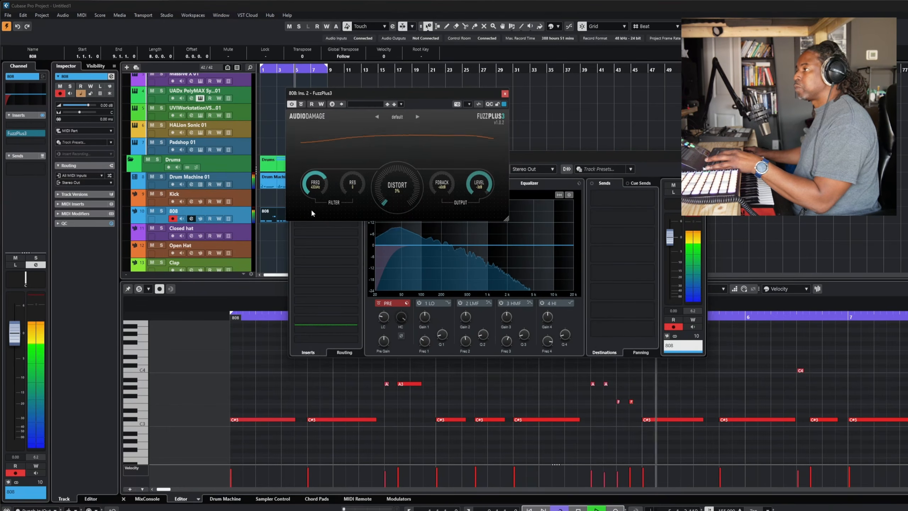
left_click(505, 94)
key("Escape")
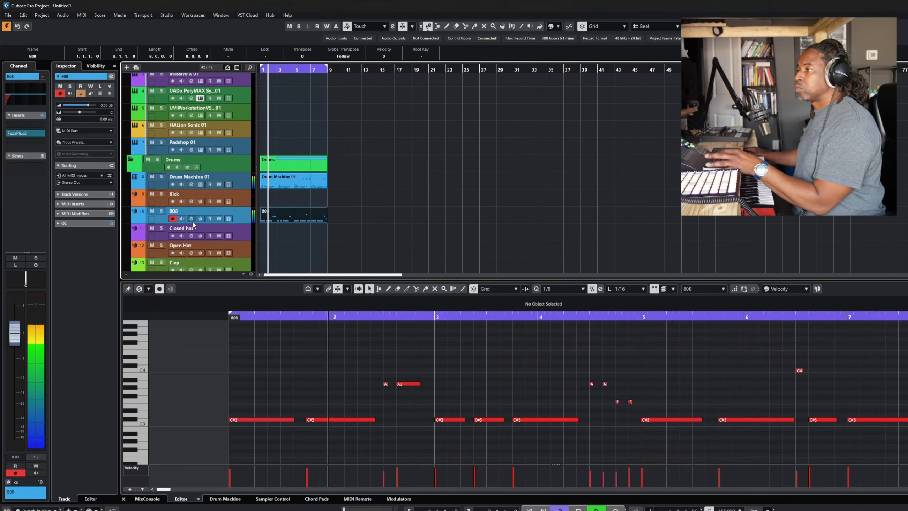
left_click(192, 219)
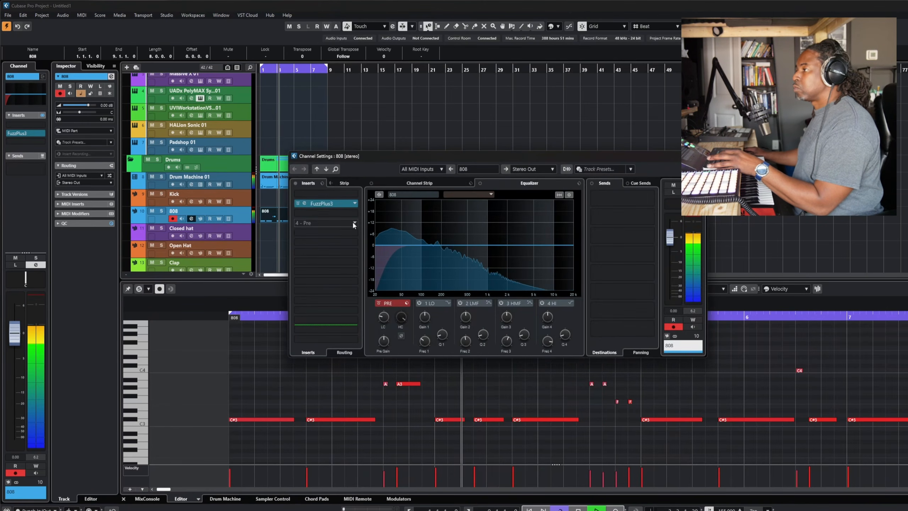
left_click(352, 216)
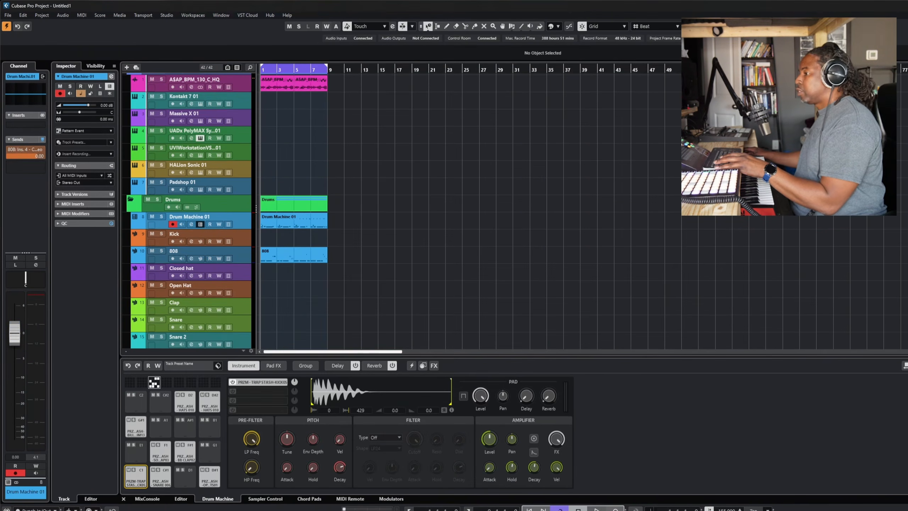
Overdub hi-hats onto the eight-bar Drum Machine 01 part and play the recording back.
scroll(538, 343, "down", 1)
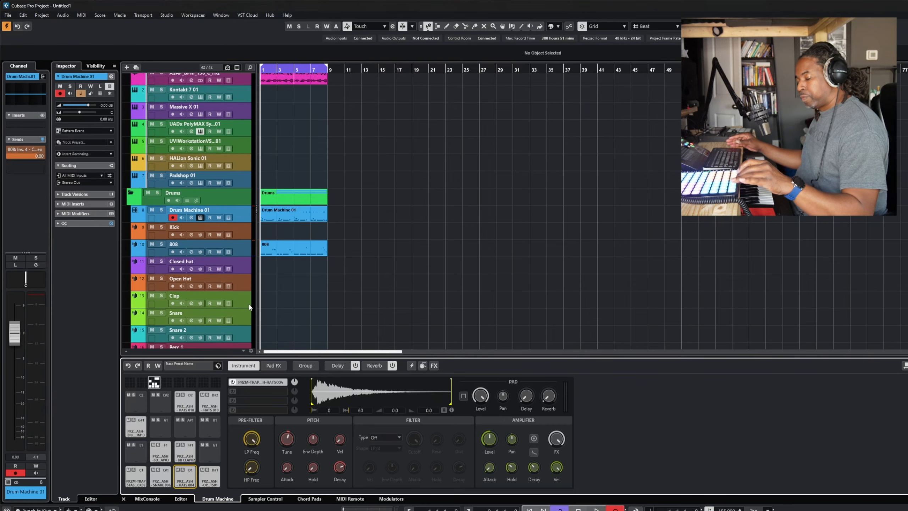
key("space")
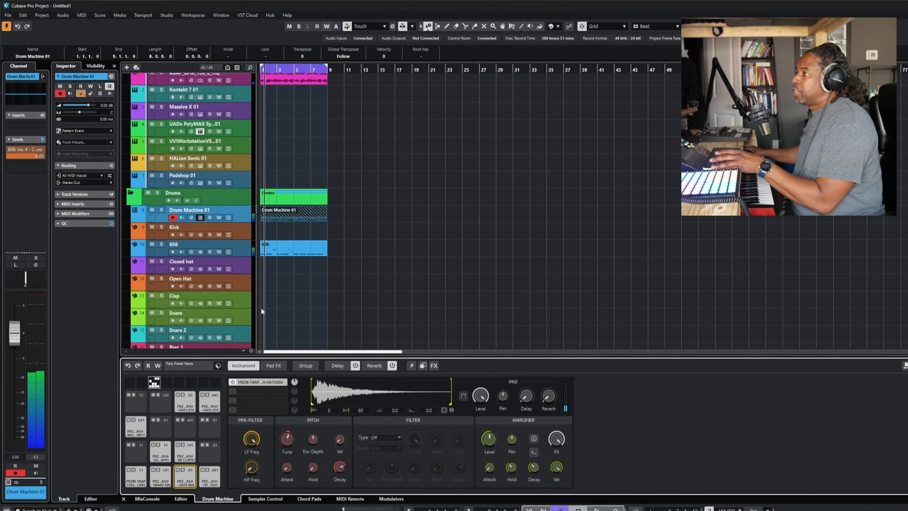
key("space")
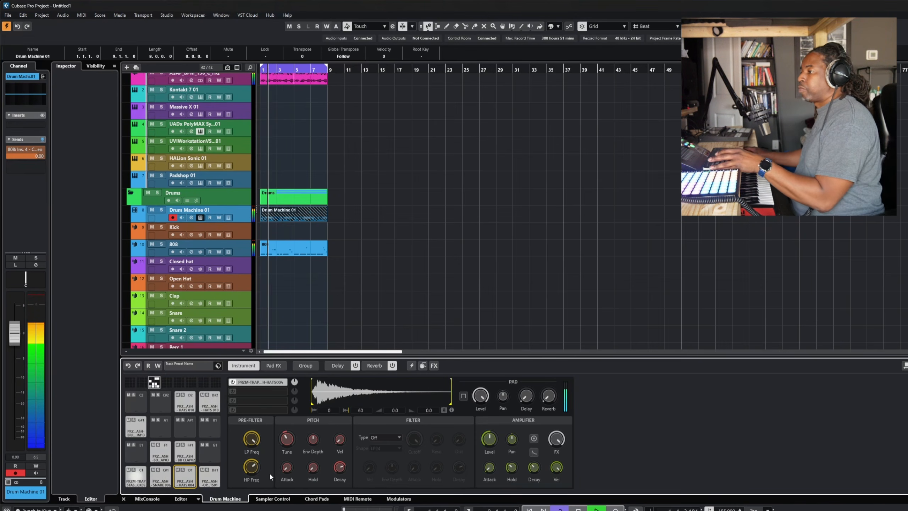
Pan the D2 hat pad to R37 in its amplifier settings and select the neighbouring D#2 hat pad.
mouse_move(290, 429)
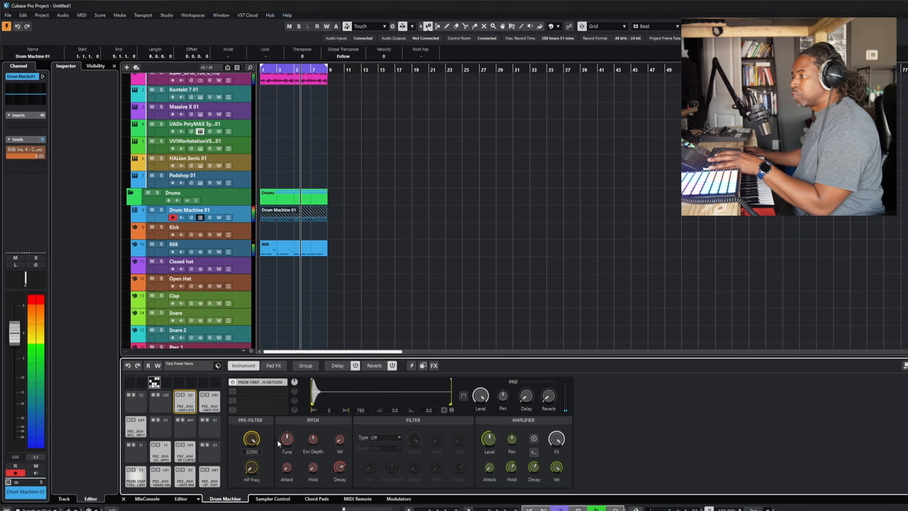
mouse_move(316, 452)
mouse_move(314, 467)
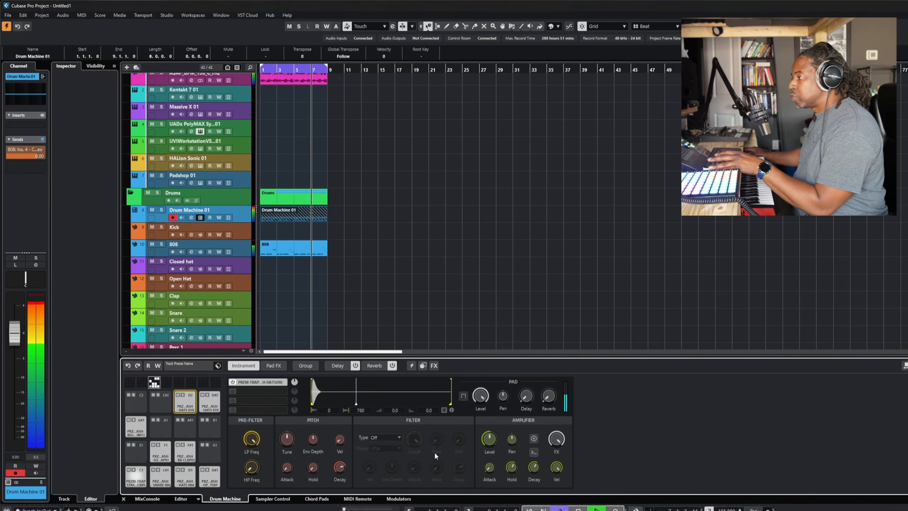
mouse_move(513, 439)
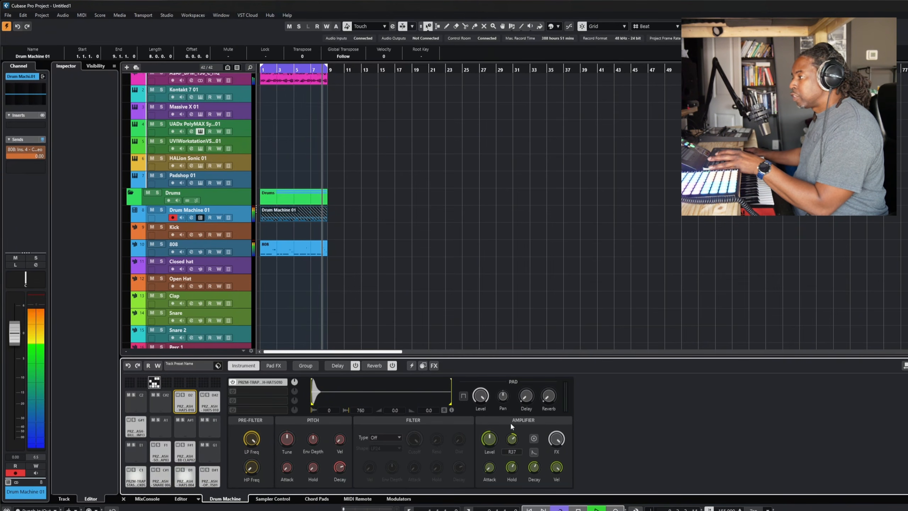
left_click(210, 401)
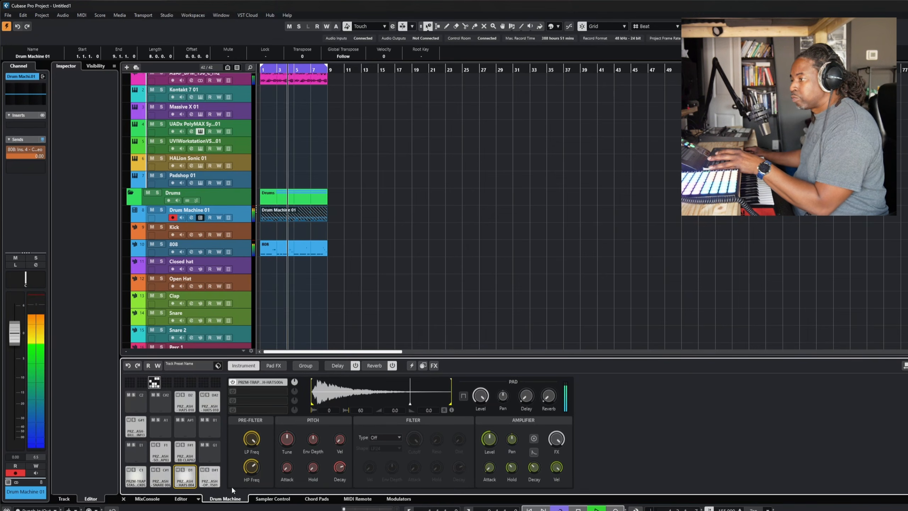
Lower the D1 hat pad's amplifier level to -13.9 dB and raise its tuning slightly during playback.
left_click_drag(486, 444, 486, 450)
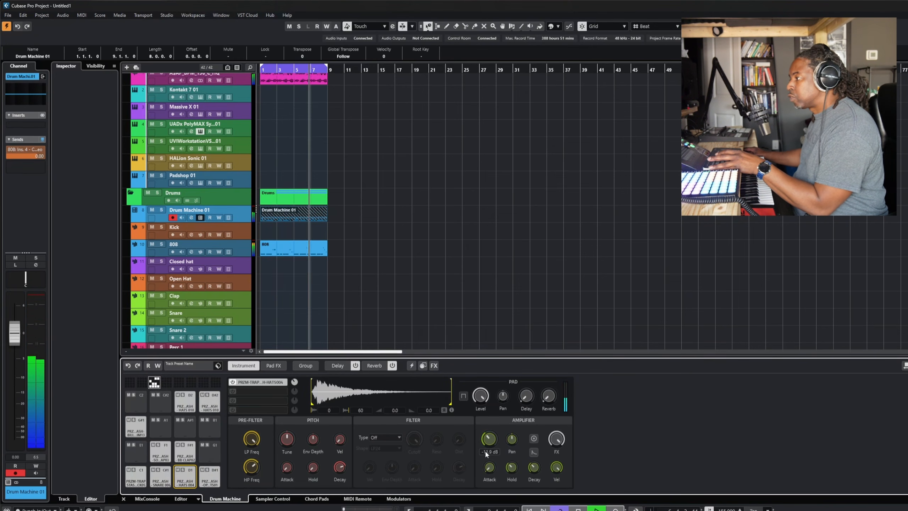
left_click_drag(485, 451, 485, 451)
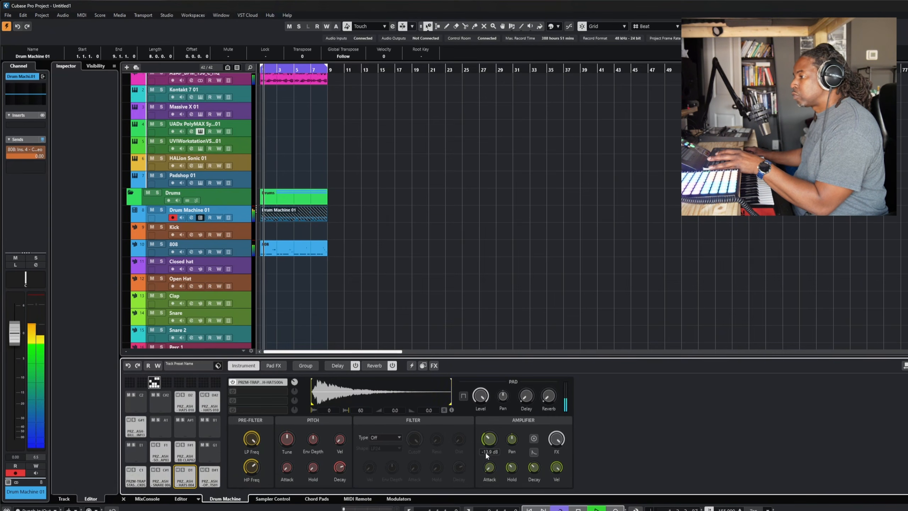
left_click_drag(289, 438, 289, 436)
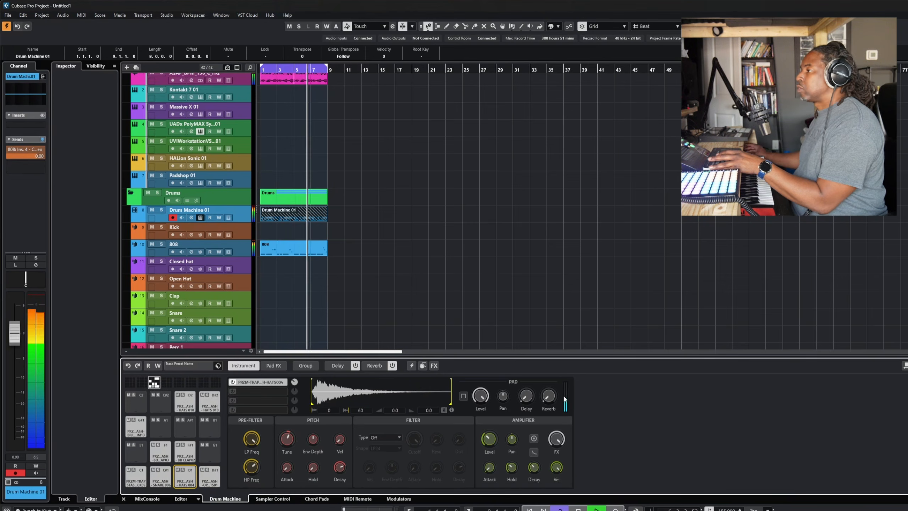
left_click(470, 274)
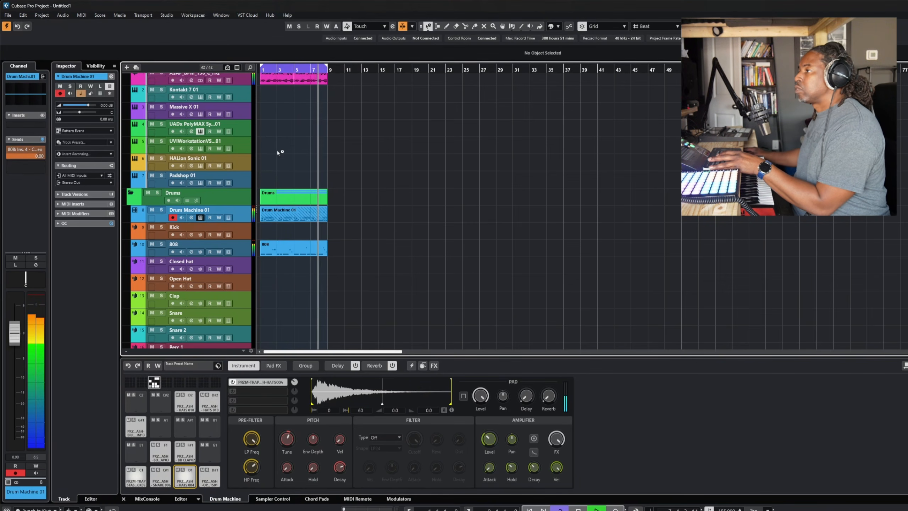
Play the beat through, stop it, then select the Kontakt 7 01 track and open its instrument.
scroll(265, 146, "up", 3)
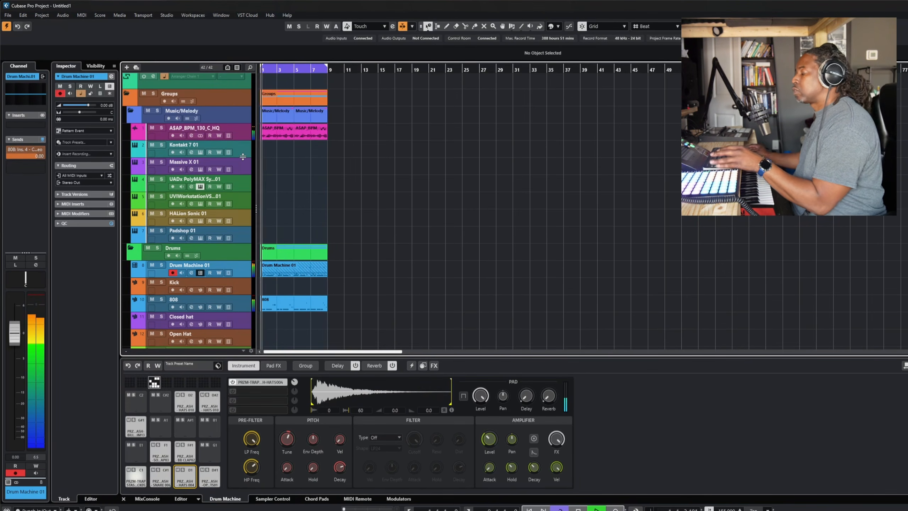
key("space")
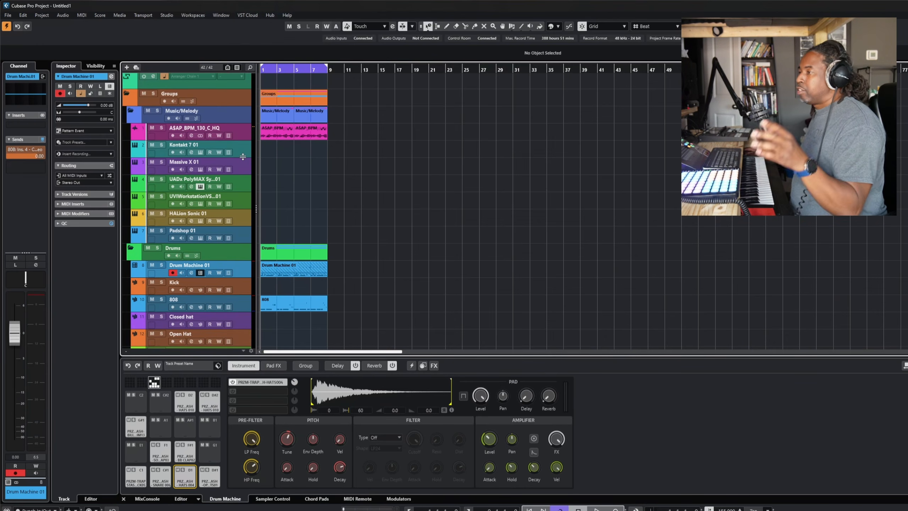
left_click(233, 147)
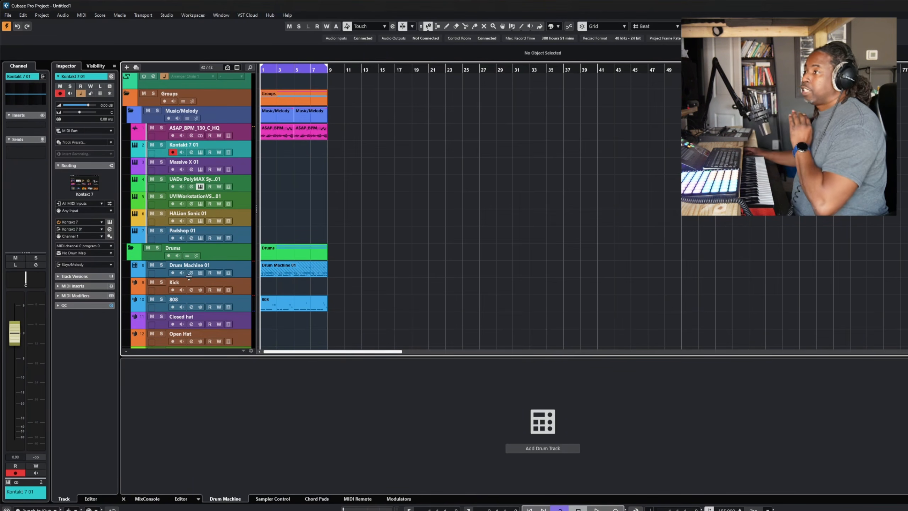
left_click(200, 154)
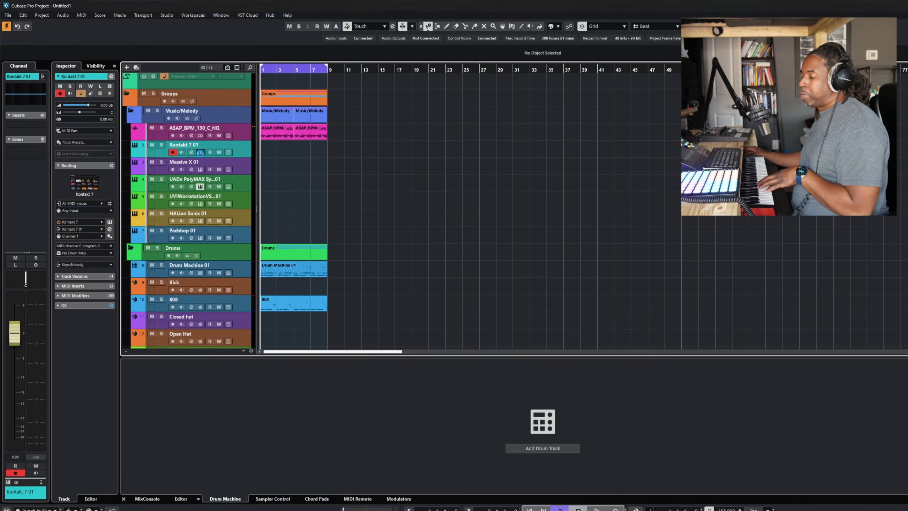